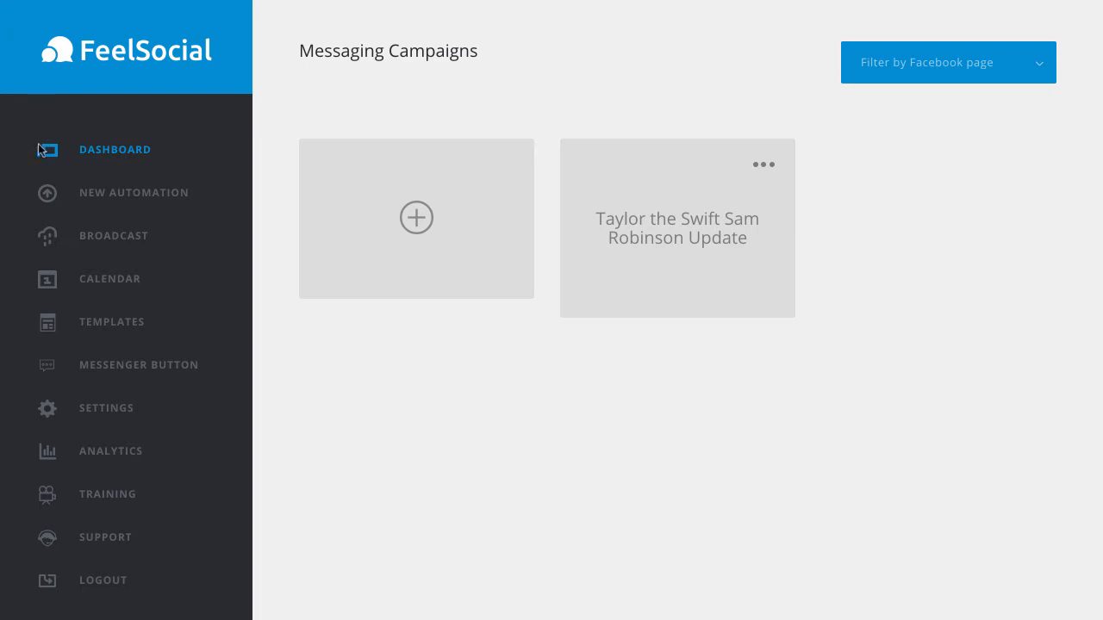
Start a new automation campaign for the SMP Technology Facebook page and name it "SMP Test Campaign"
left_click(144, 201)
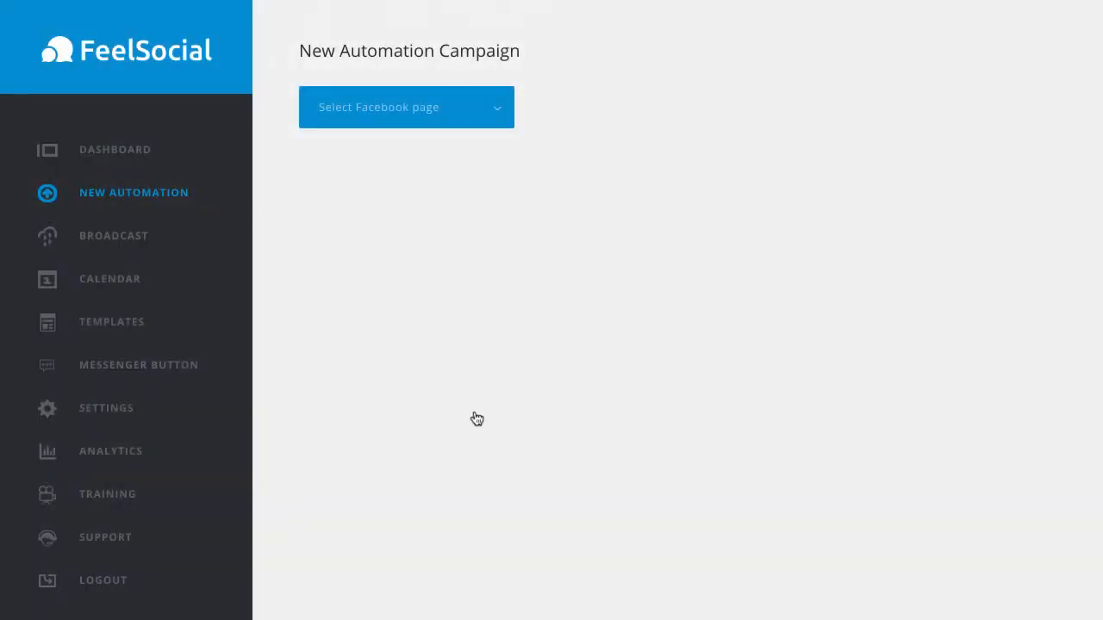
left_click(497, 112)
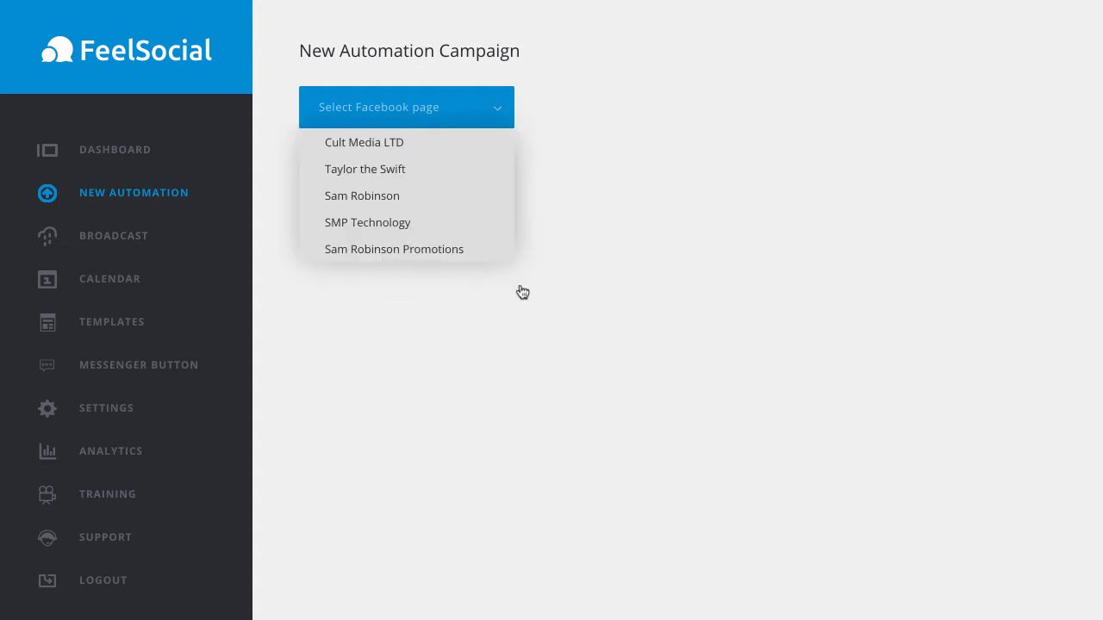
left_click(394, 231)
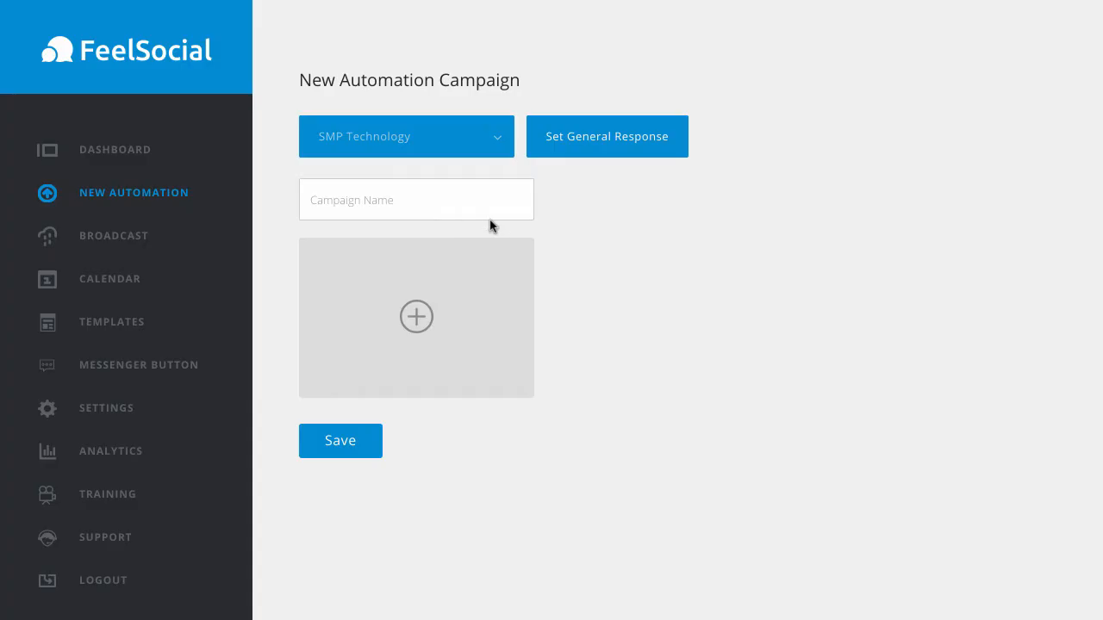
left_click(385, 200)
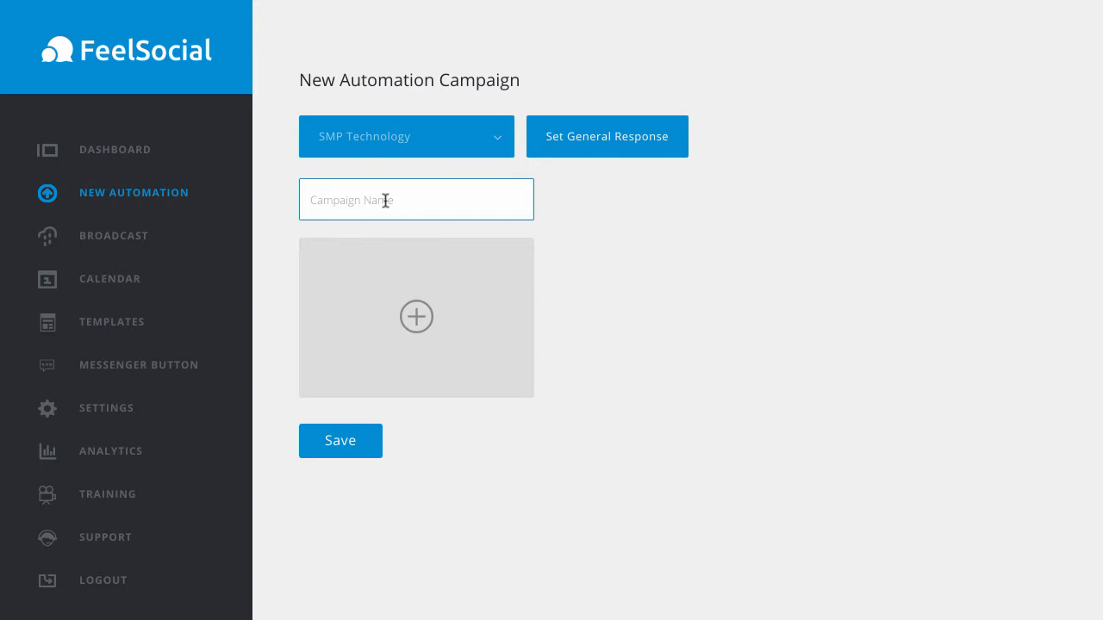
type("SMP Test Campaign")
Create the campaign's first custom message, opening with "Hey" and the [%FIRST_NAME%] dynamic variable
left_click(415, 312)
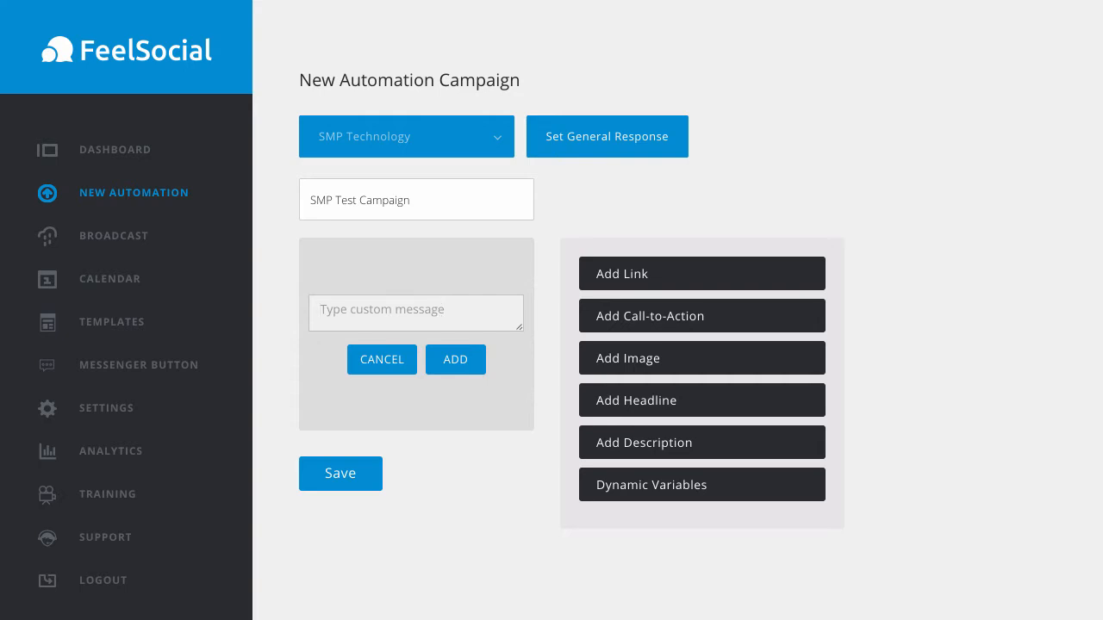
type("Hey")
left_click(662, 485)
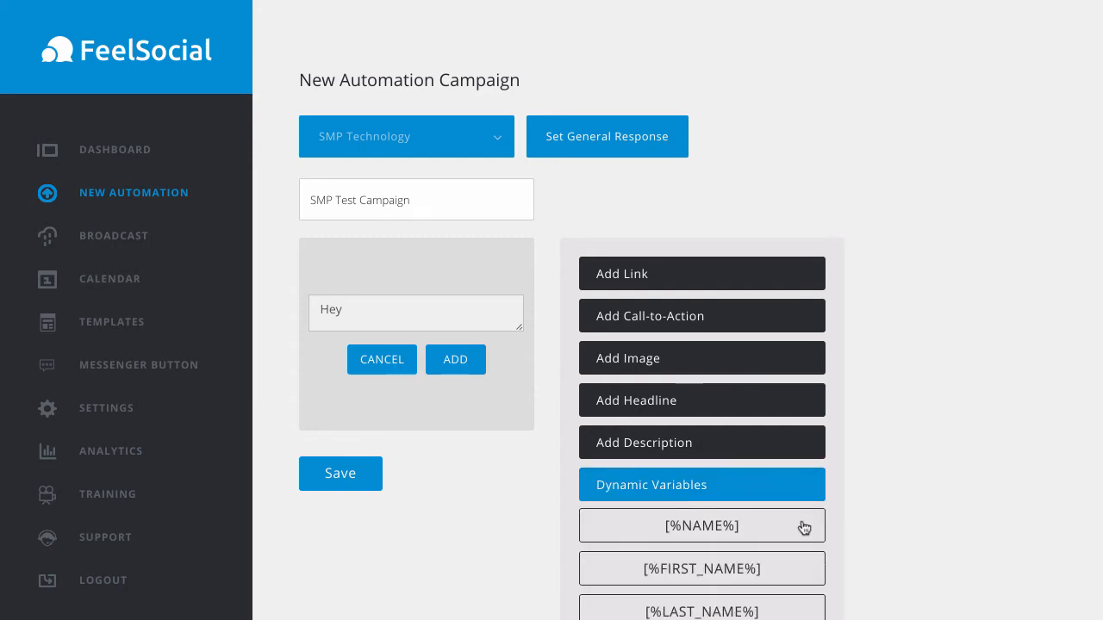
scroll(800, 524, "down", 1)
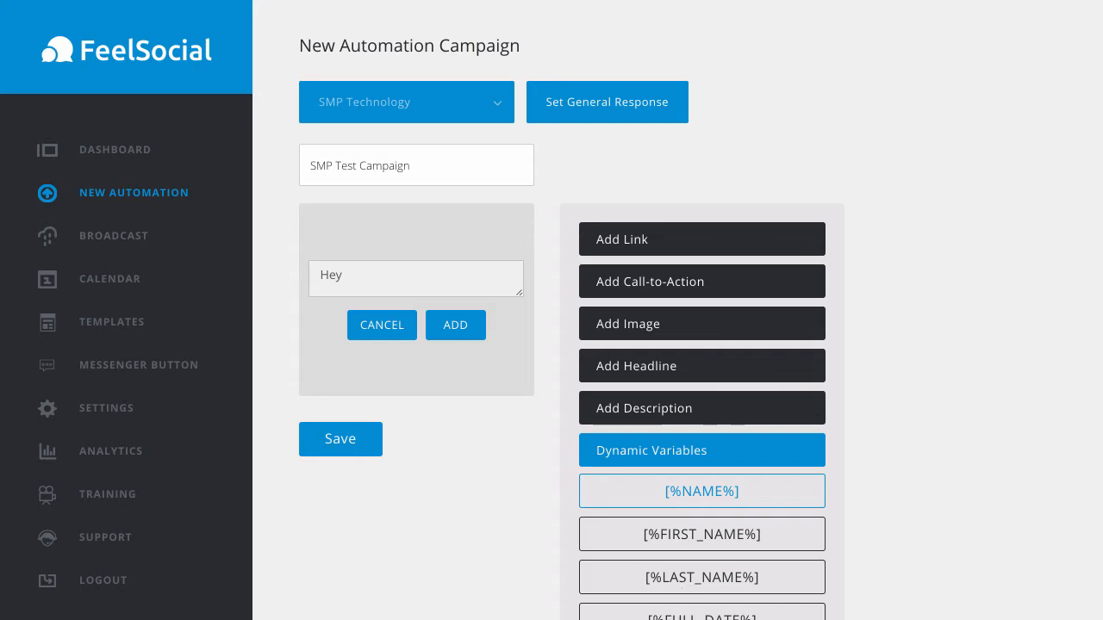
left_click(698, 536)
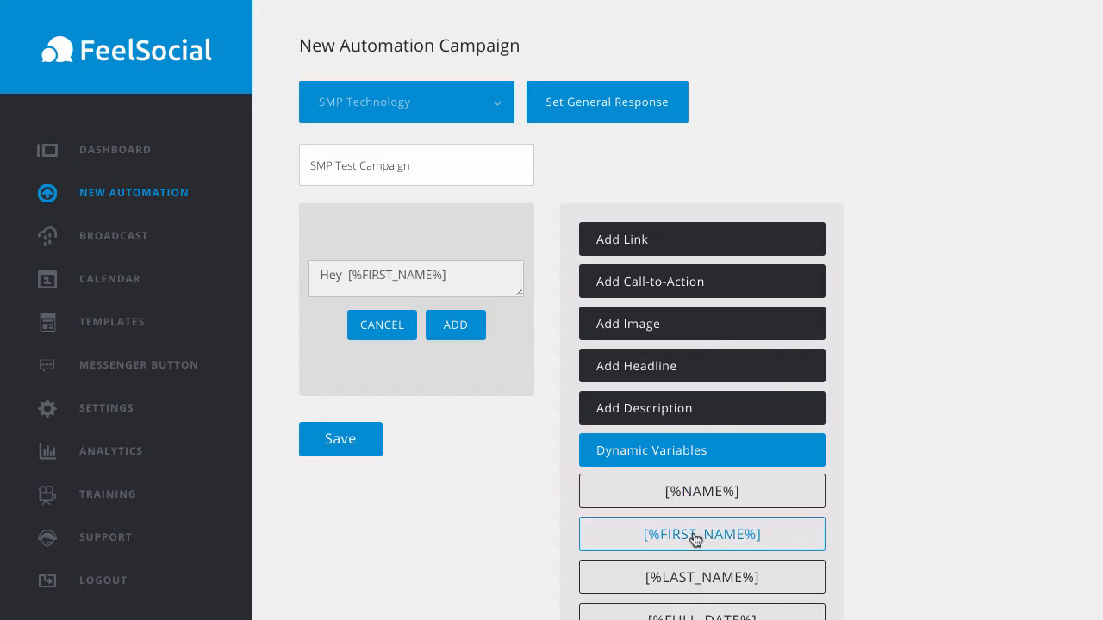
Below the greeting and a blank line, write "Thanks for getting in touch with us on SMP Tehcnology"
left_click(465, 287)
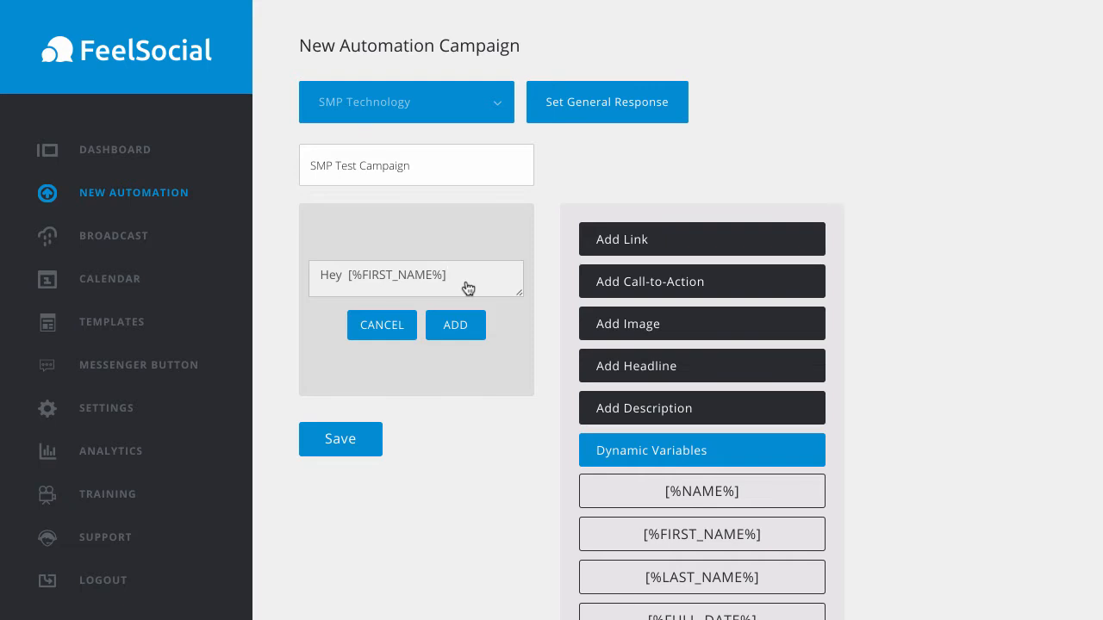
key("Return")
key("Return")
type("Thanks for")
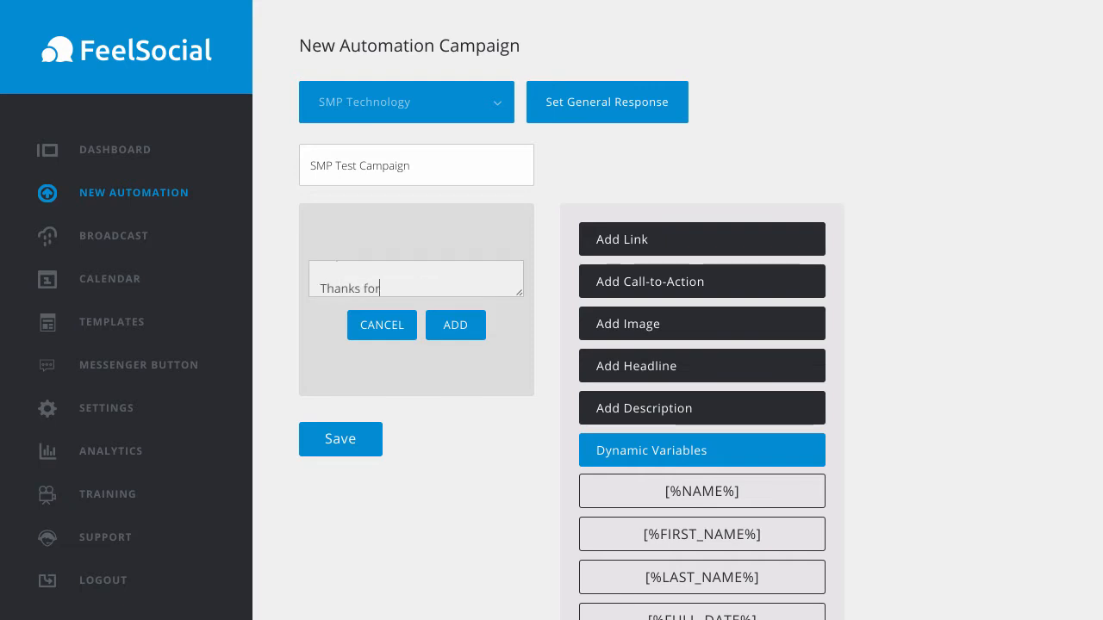
type(" getting in touch with")
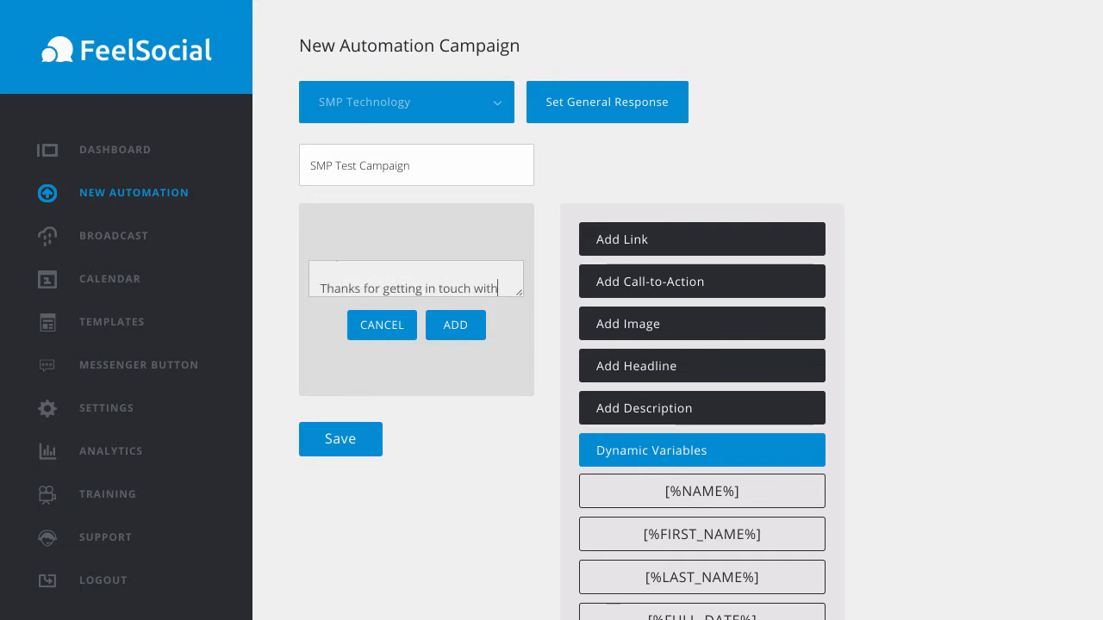
type(" us on SMP Tehcnology")
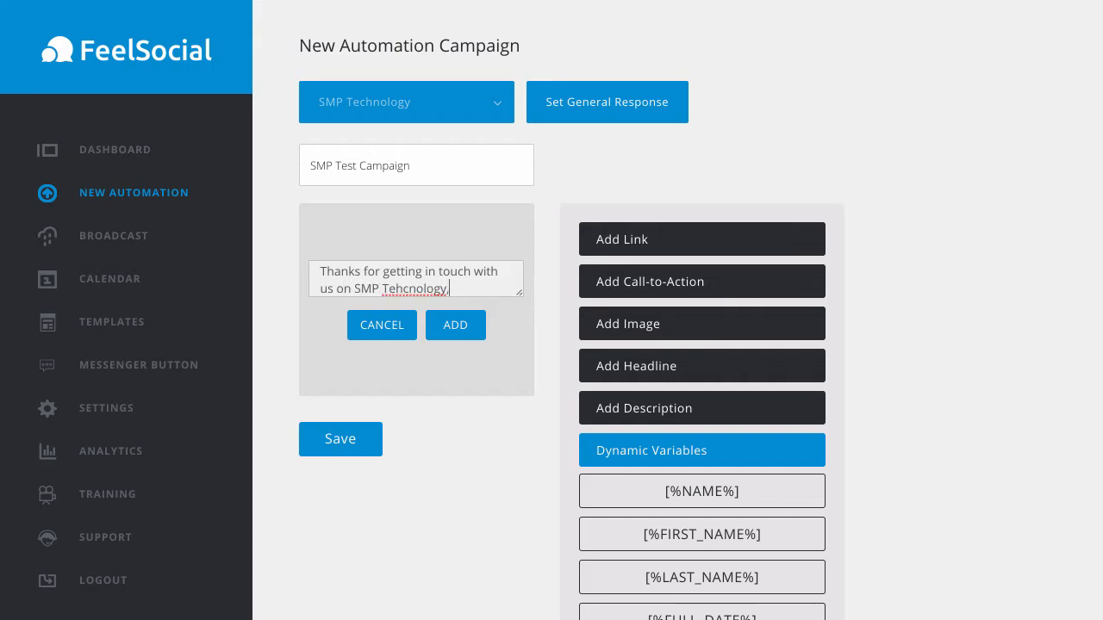
Continue the sentence with ", if you need further help please let us know in here or contact our support desk", followed by a blank line
type(", if you need further help")
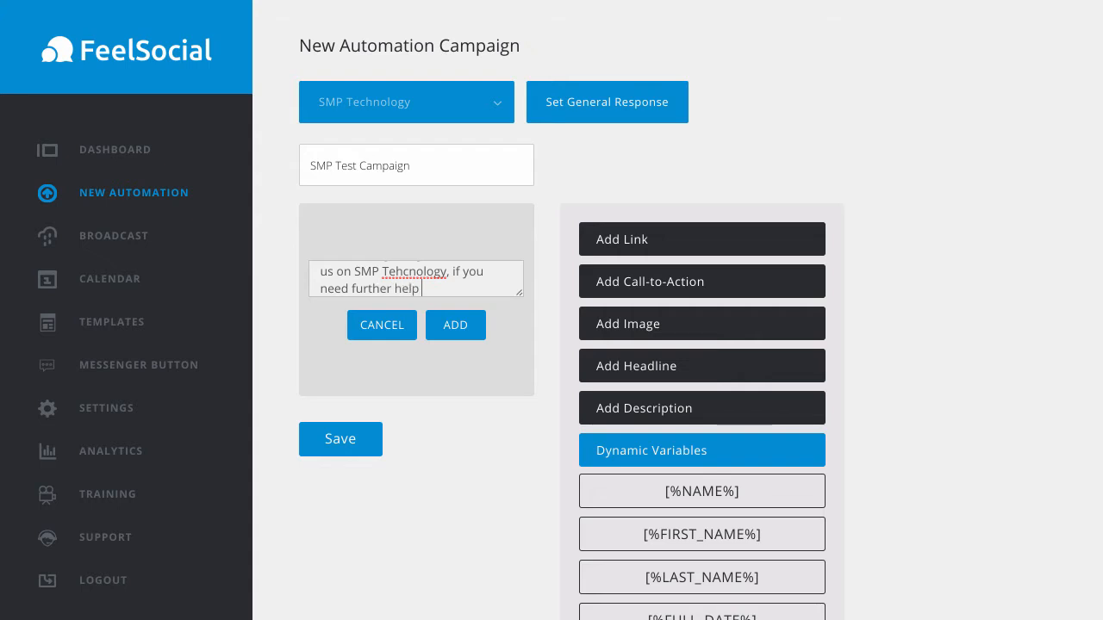
type(" please let us know i")
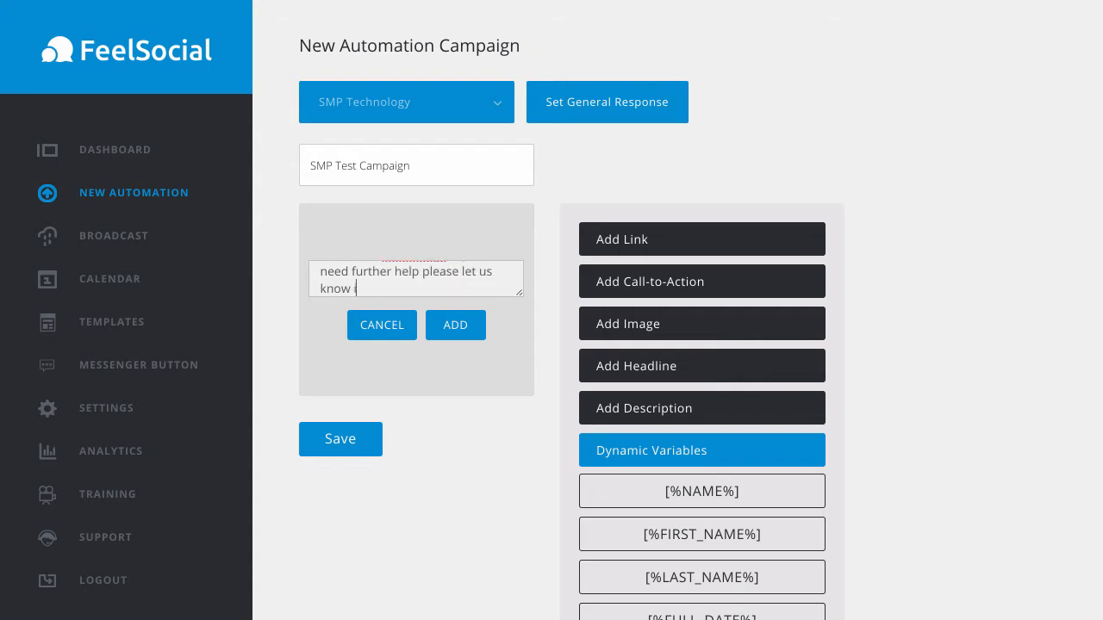
type("n here or contact our support desk")
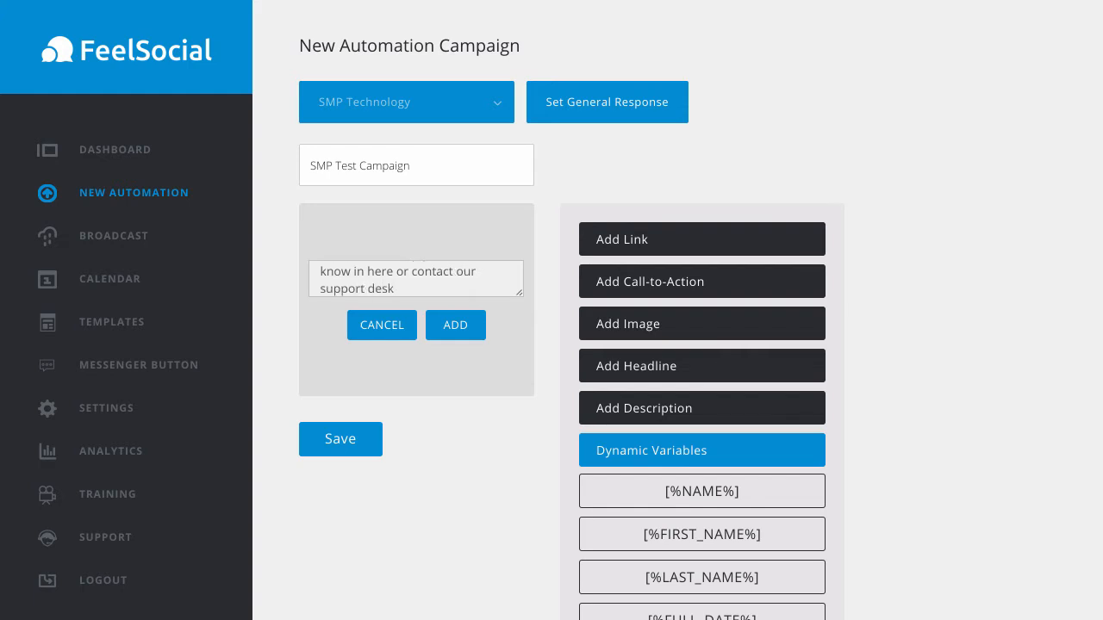
key("Return")
key("Return")
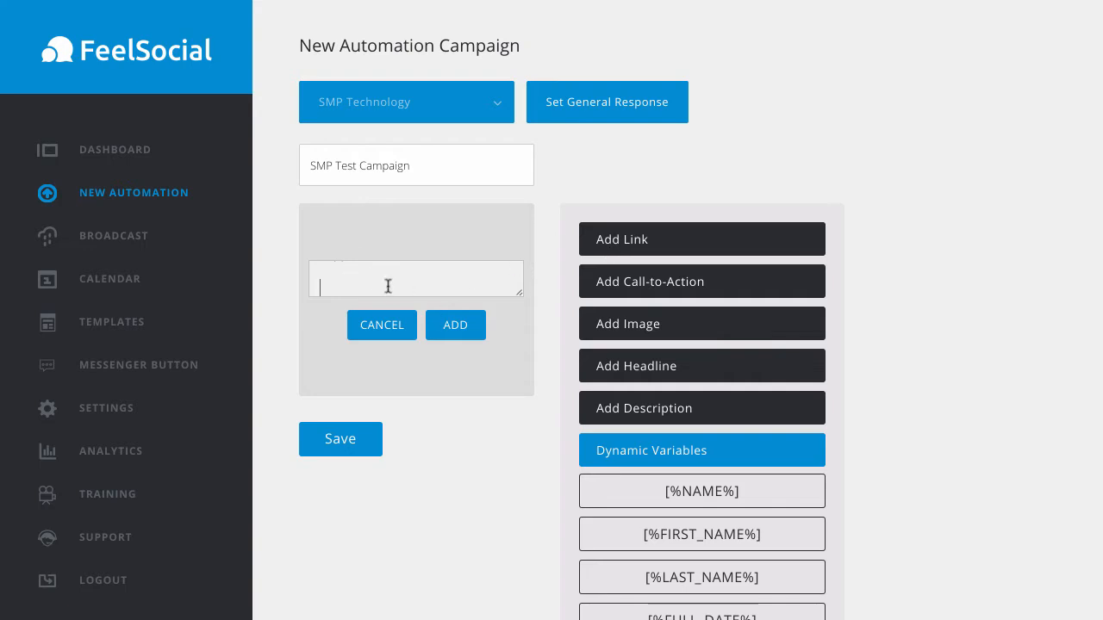
left_click(626, 247)
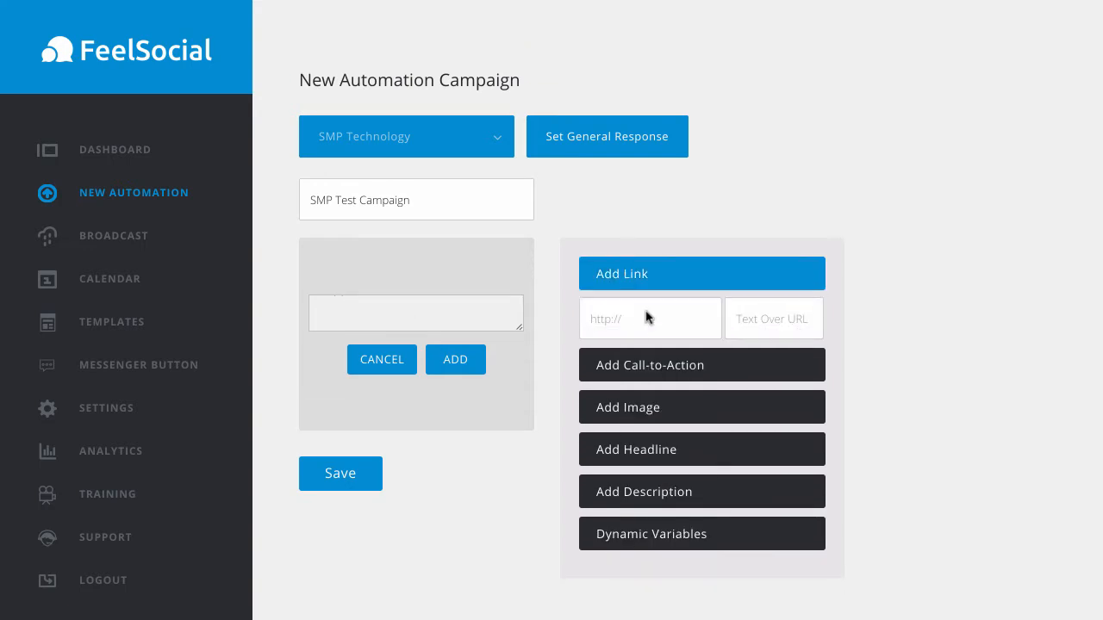
left_click(645, 318)
type("htt")
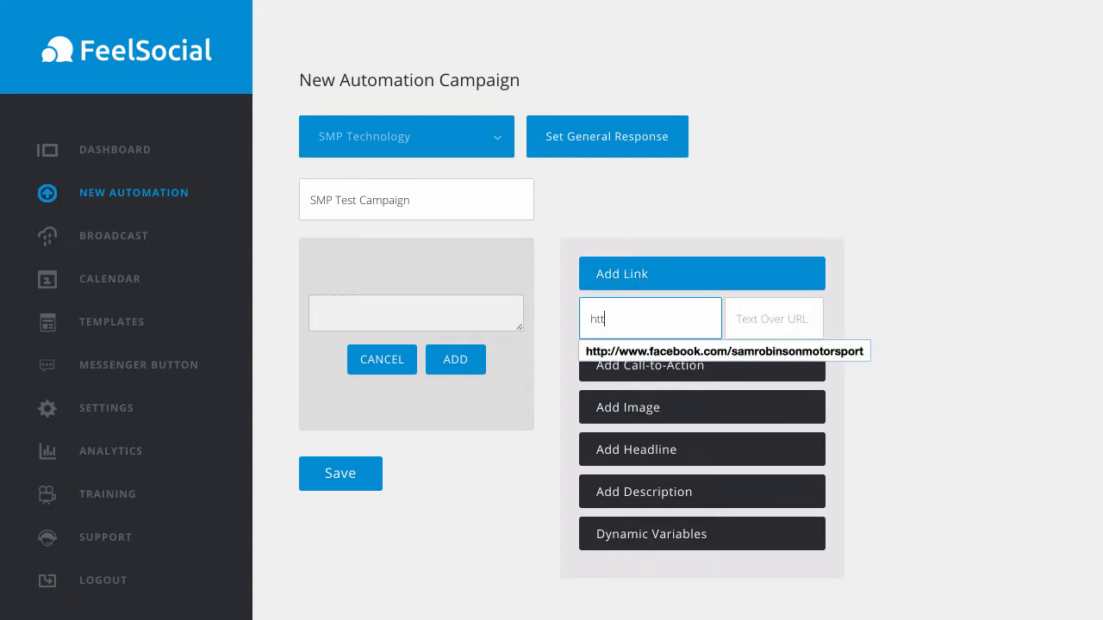
type("p://smptechnolo")
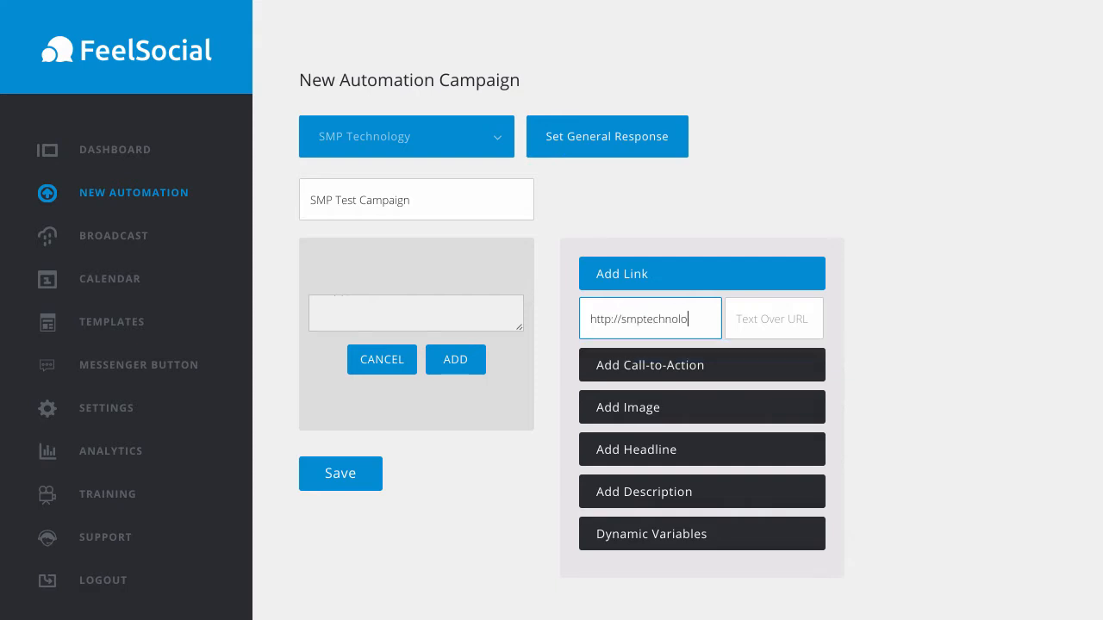
type("gy.zendesk.com")
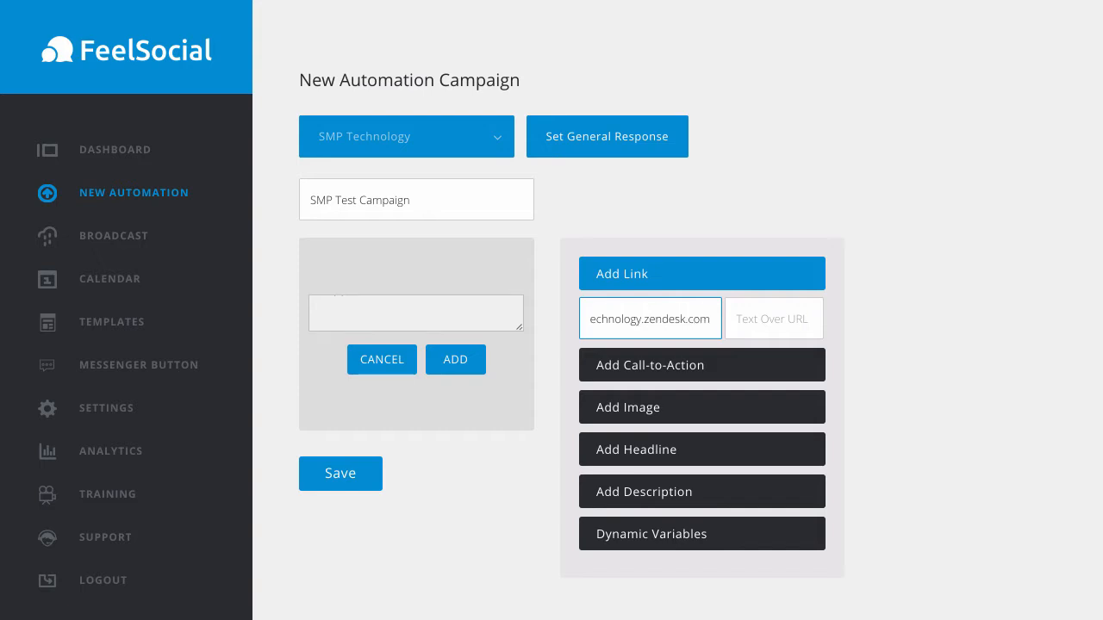
left_click(773, 318)
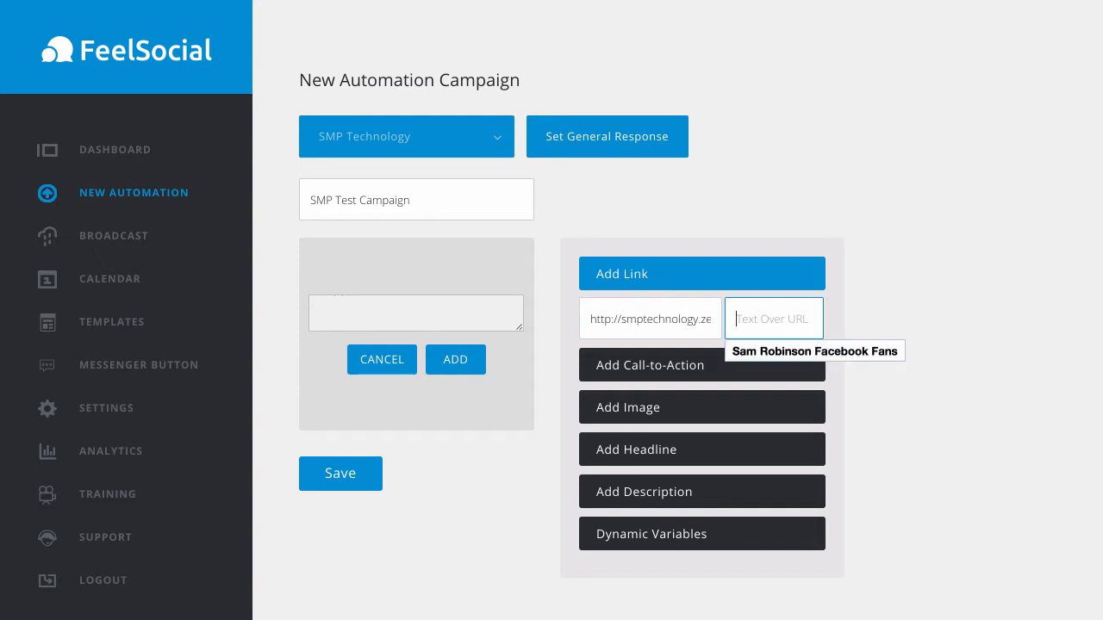
type("Support")
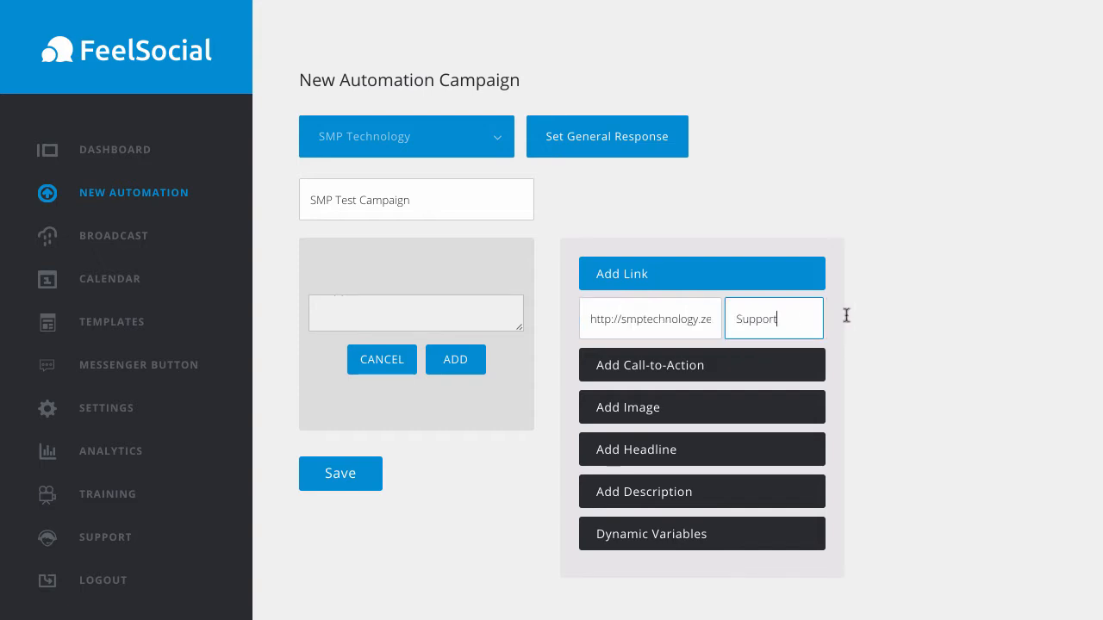
left_click(913, 303)
left_click(457, 360)
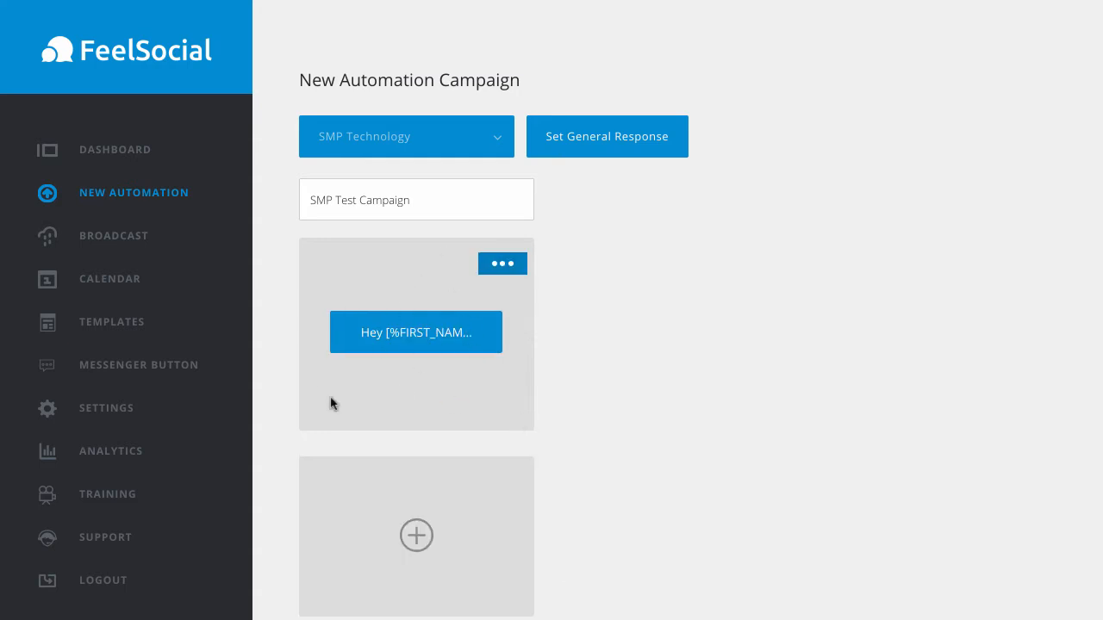
Create a second custom message below the first, opening with "Hey" and the [%NAME%] dynamic variable
scroll(411, 405, "down", 1)
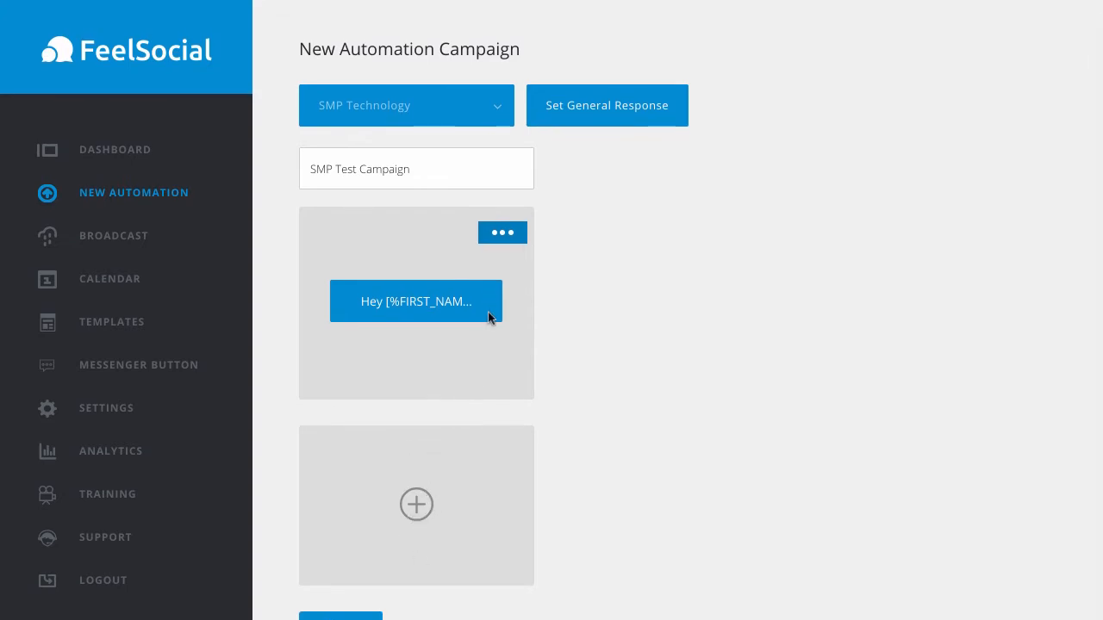
left_click(426, 508)
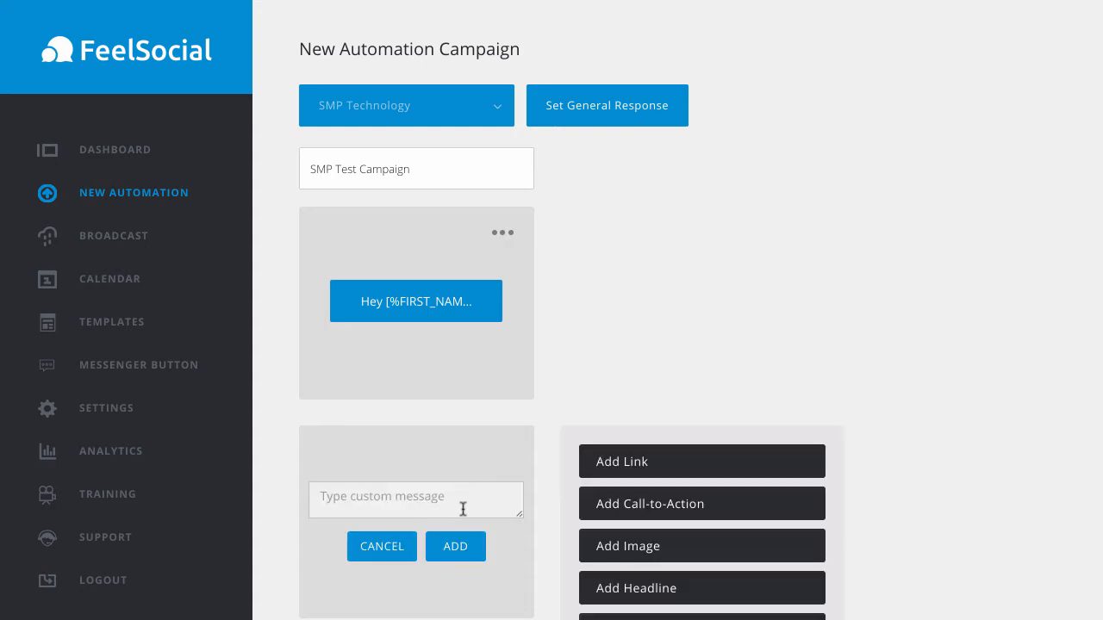
type("Hey")
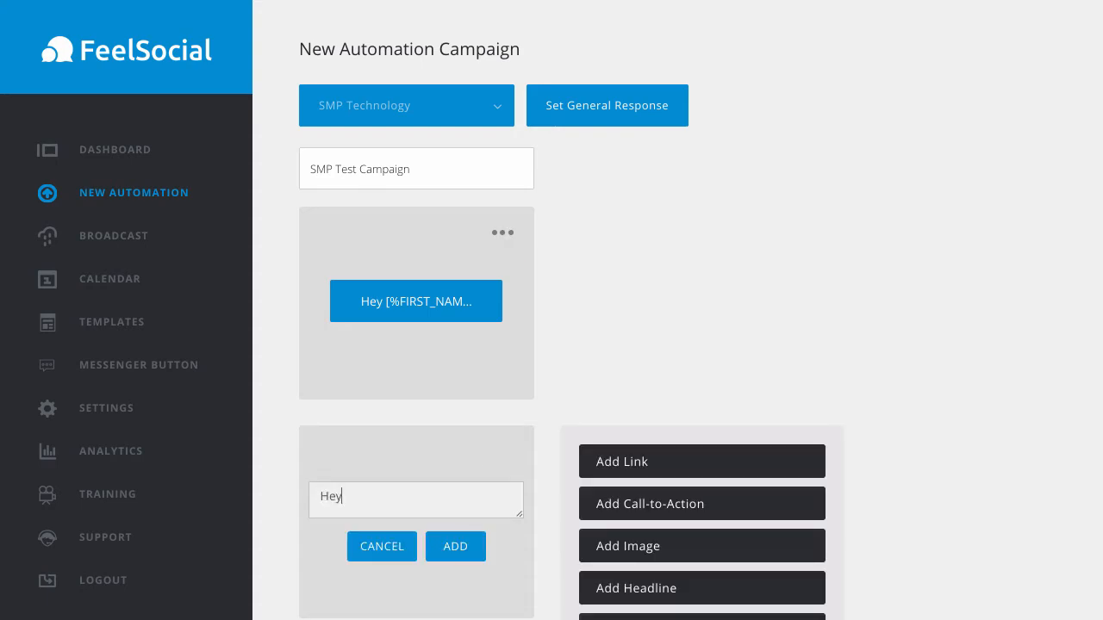
scroll(919, 465, "down", 1)
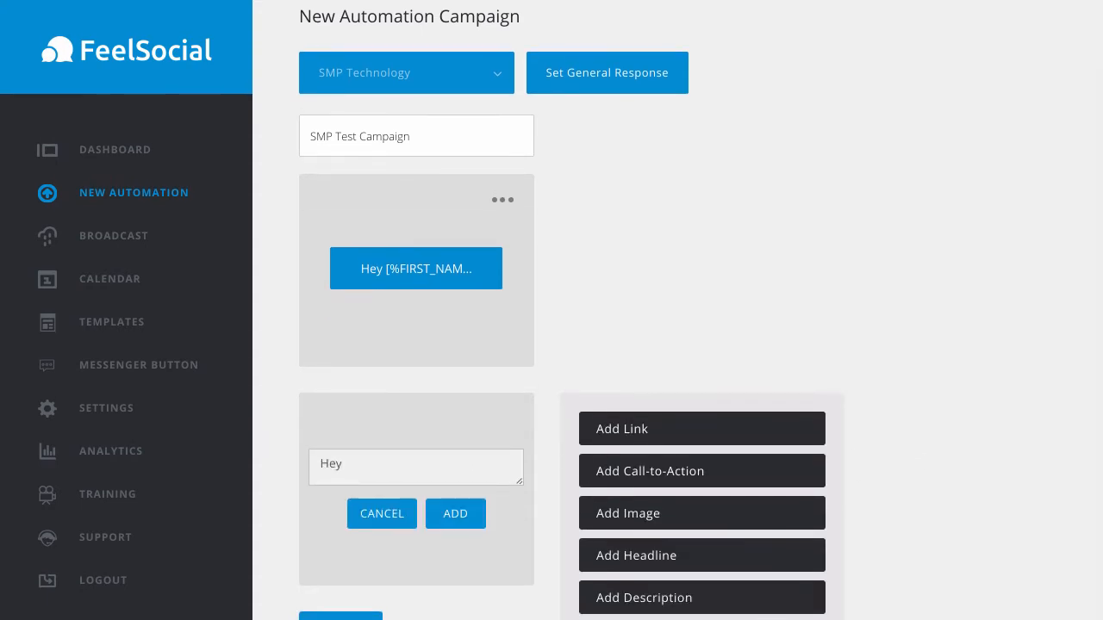
scroll(840, 544, "down", 3)
left_click(712, 559)
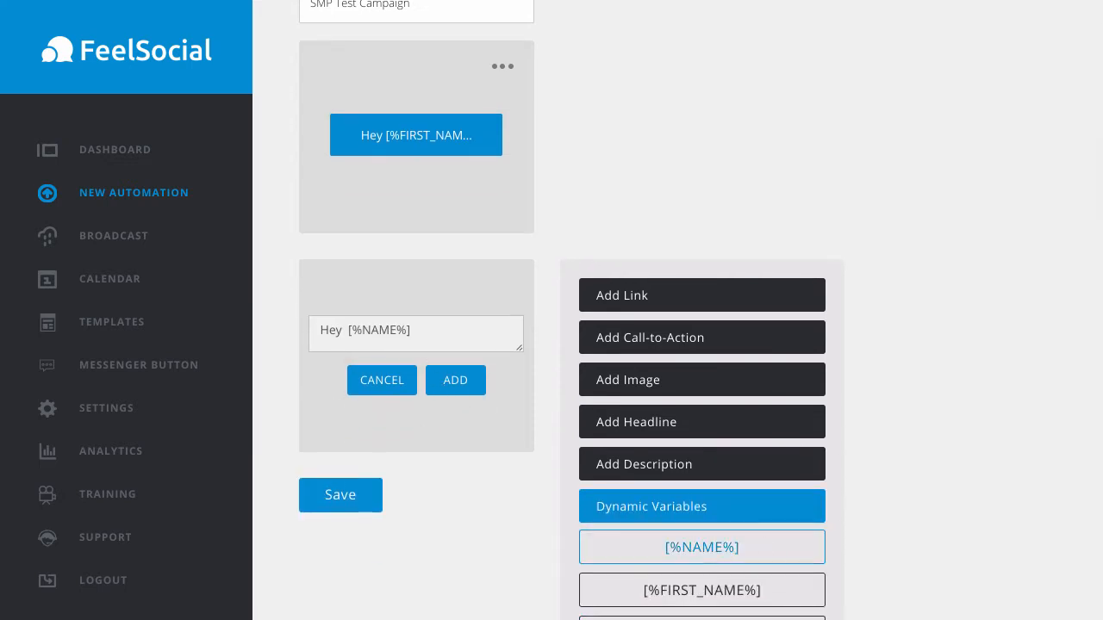
Under the second message's greeting, write "Thank you for the reply, what can we help you with on here today?" and end with a blank line
left_click(450, 330)
key("Return")
type("Thank y")
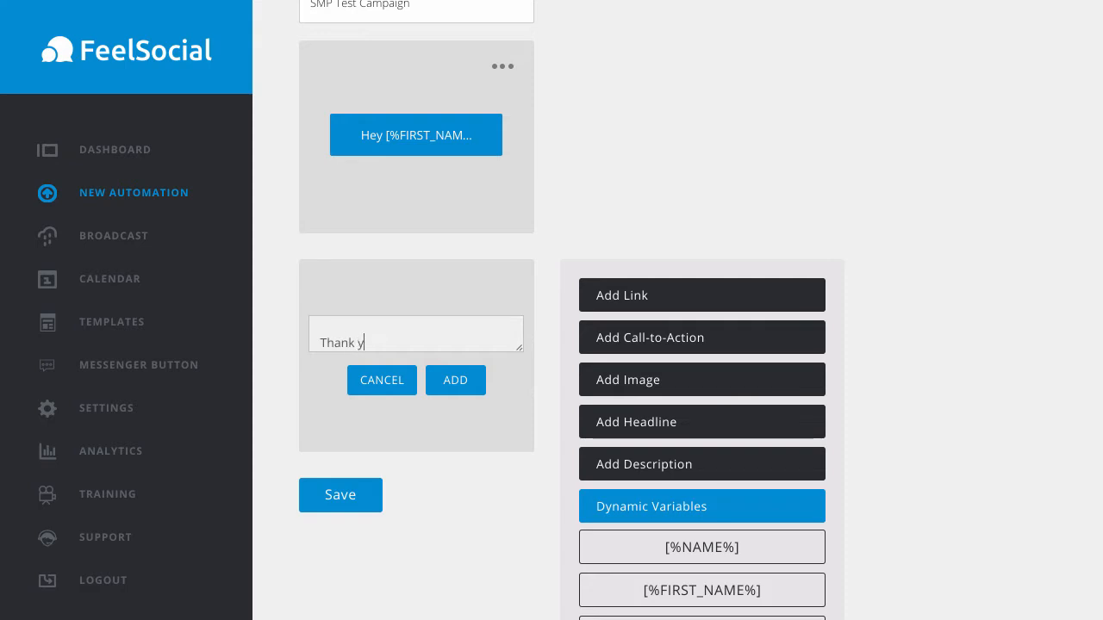
type("ou for the reply, what")
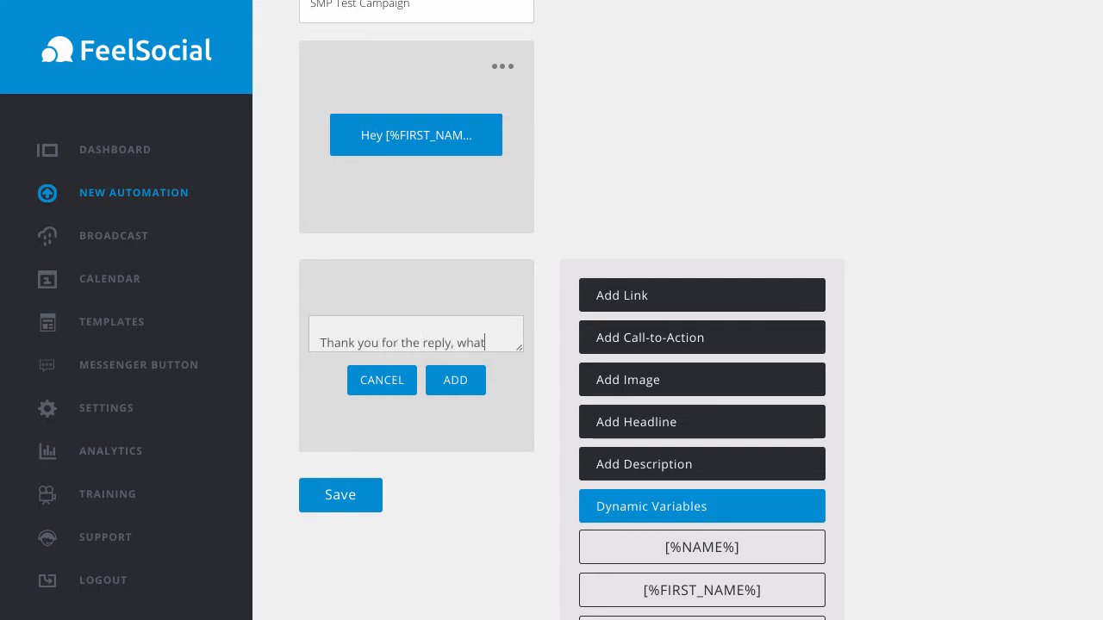
type(" can we help")
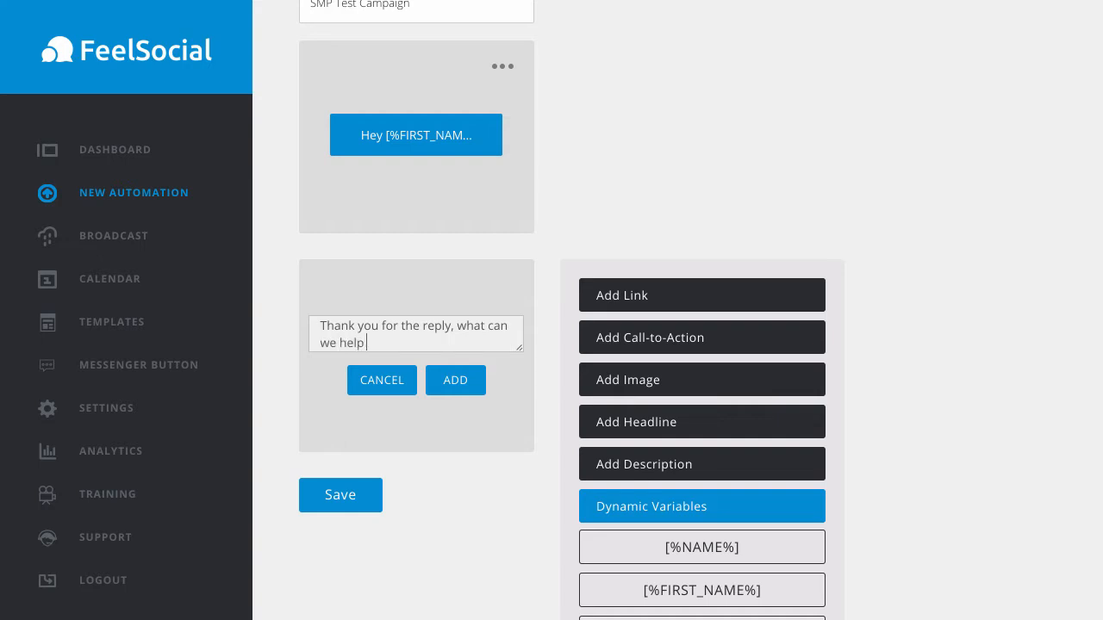
type(" you wiht on")
key("BackSpace")
key("BackSpace")
key("BackSpace")
key("BackSpace")
key("BackSpace")
key("BackSpace")
type("th on here toda")
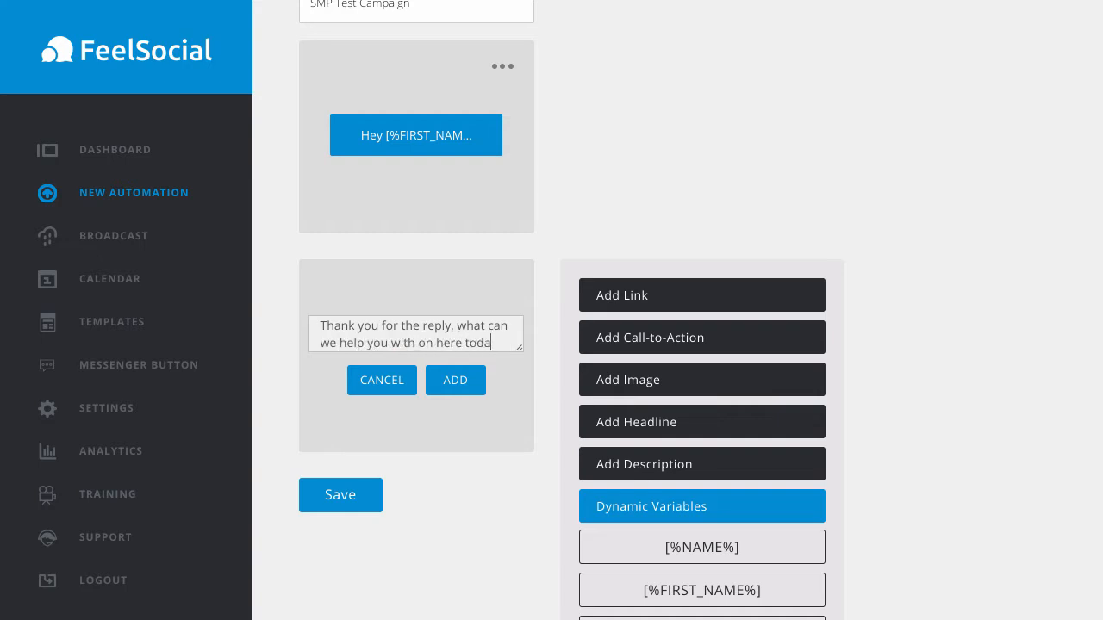
type("y?")
scroll(498, 353, "down", 1)
key("Return")
key("Return")
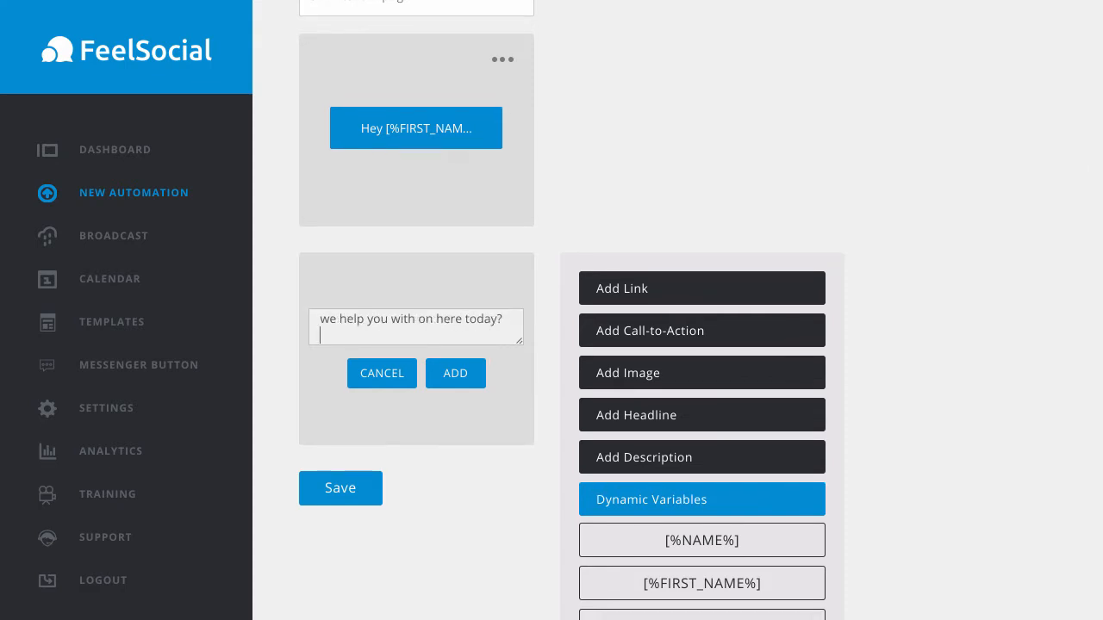
Give the second message the call-to-action options "Support, Buy Product" and add the message to the campaign
scroll(649, 336, "up", 1)
left_click(677, 423)
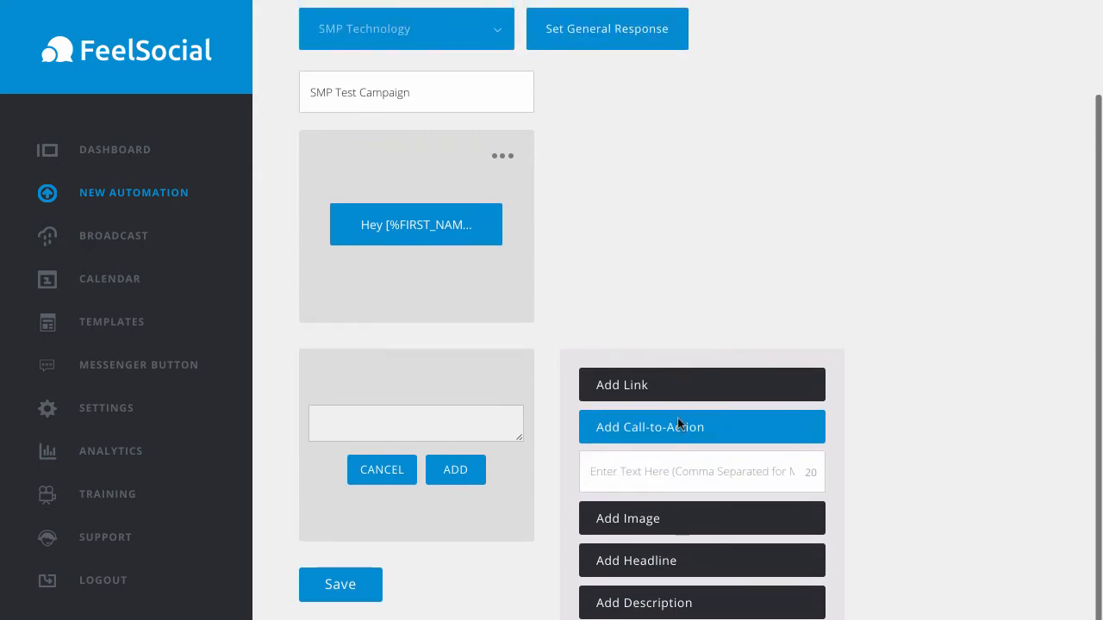
left_click(699, 472)
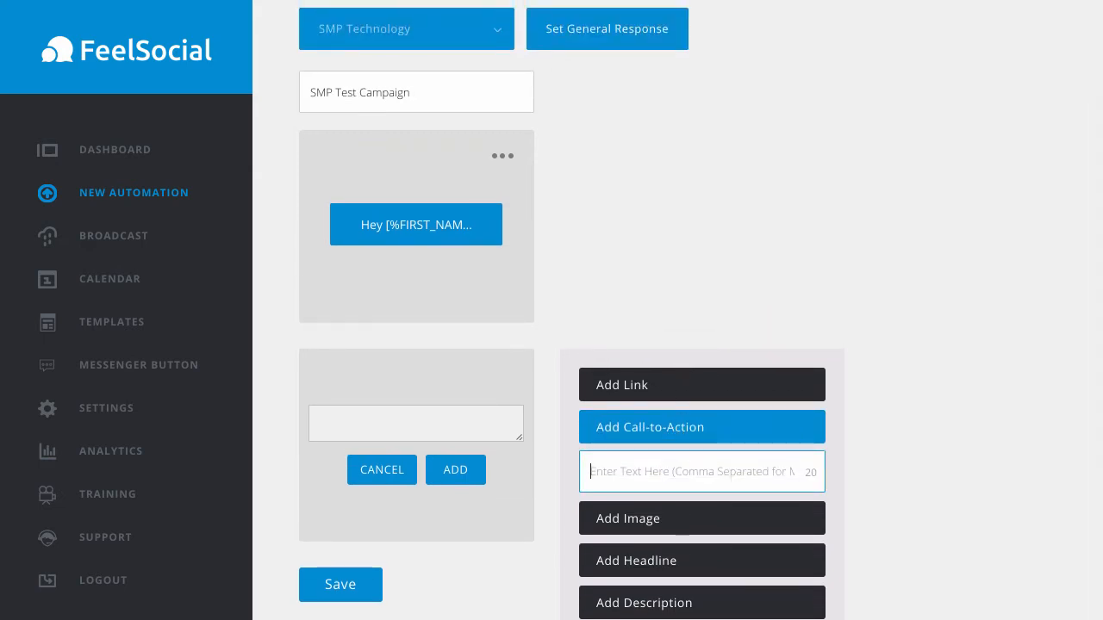
type("Support, N")
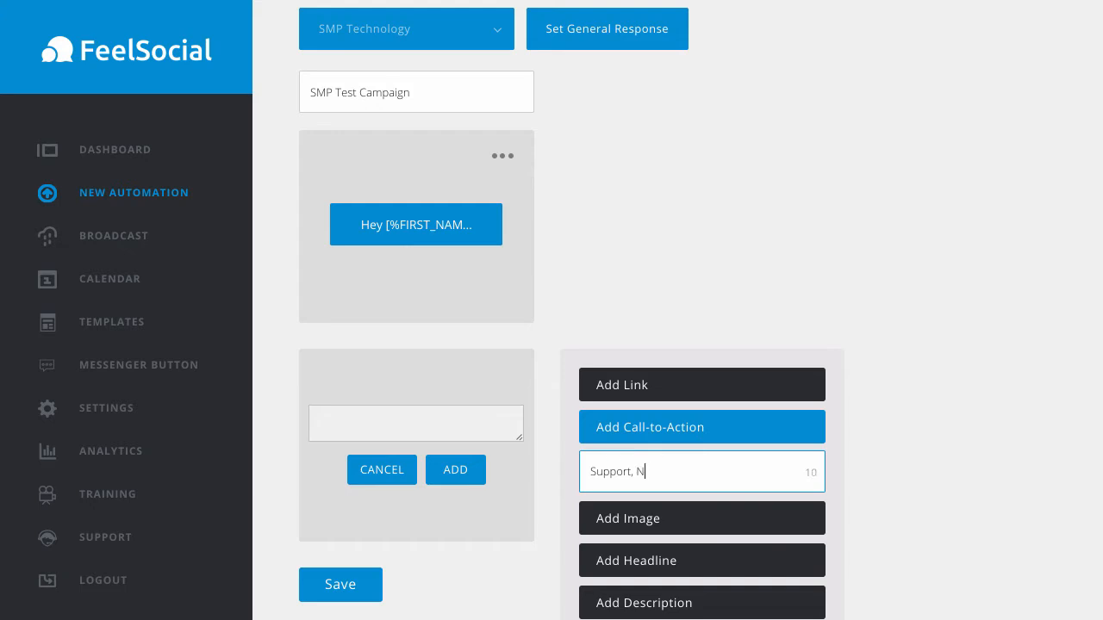
key("BackSpace")
type("Buy Product")
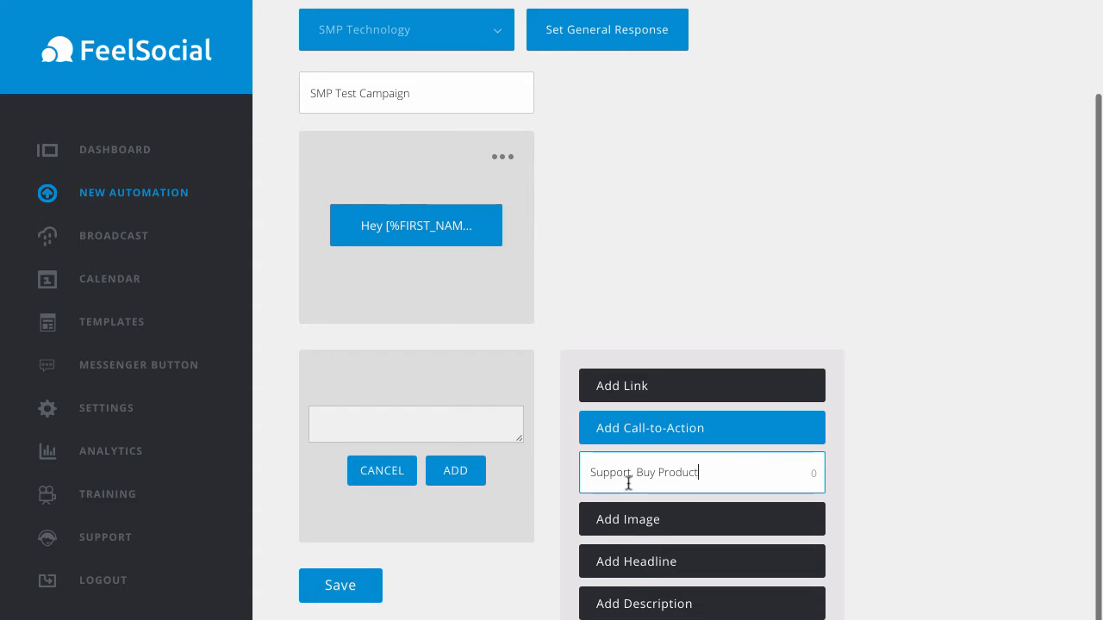
left_click(465, 470)
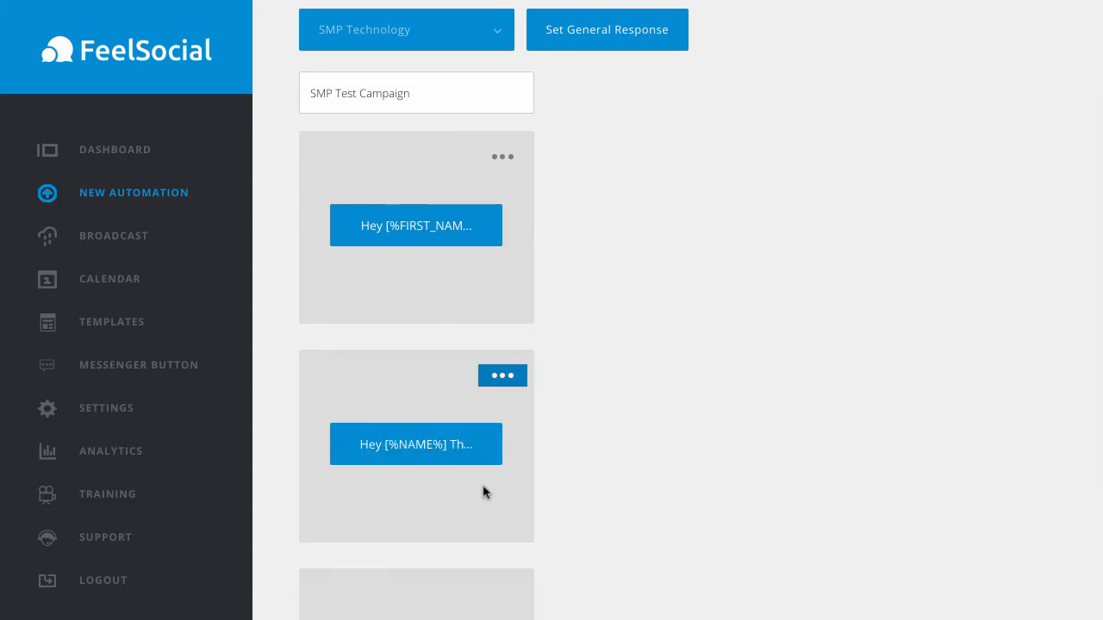
Create a third custom message reading "For support, please contact us at the link below", followed by a blank line
scroll(482, 491, "down", 2)
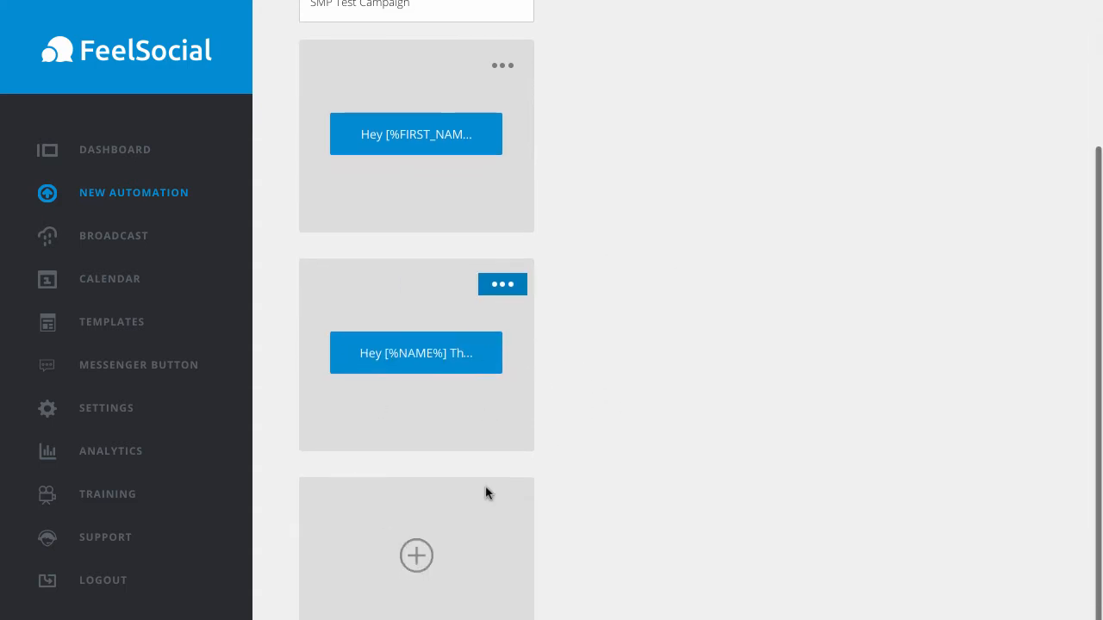
left_click(416, 556)
scroll(834, 442, "down", 2)
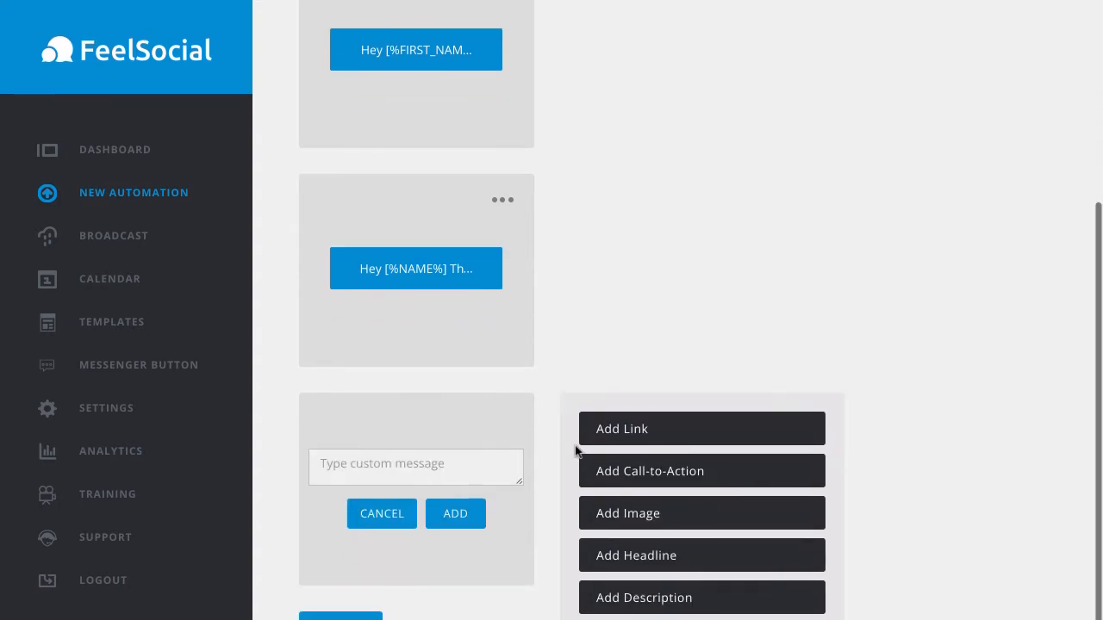
left_click(388, 464)
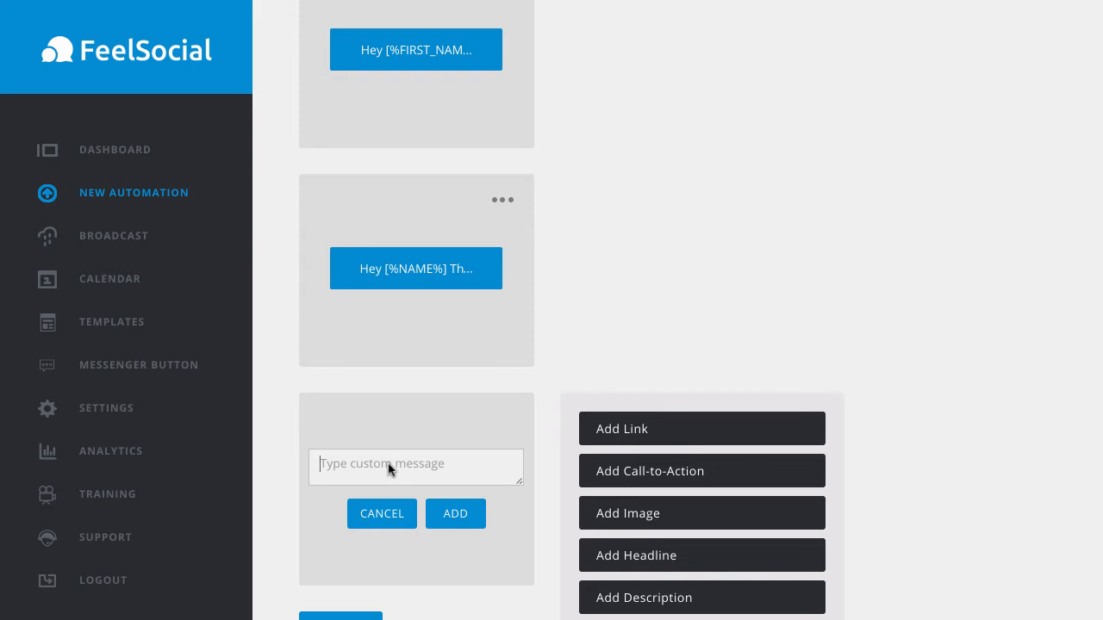
type("For support, please")
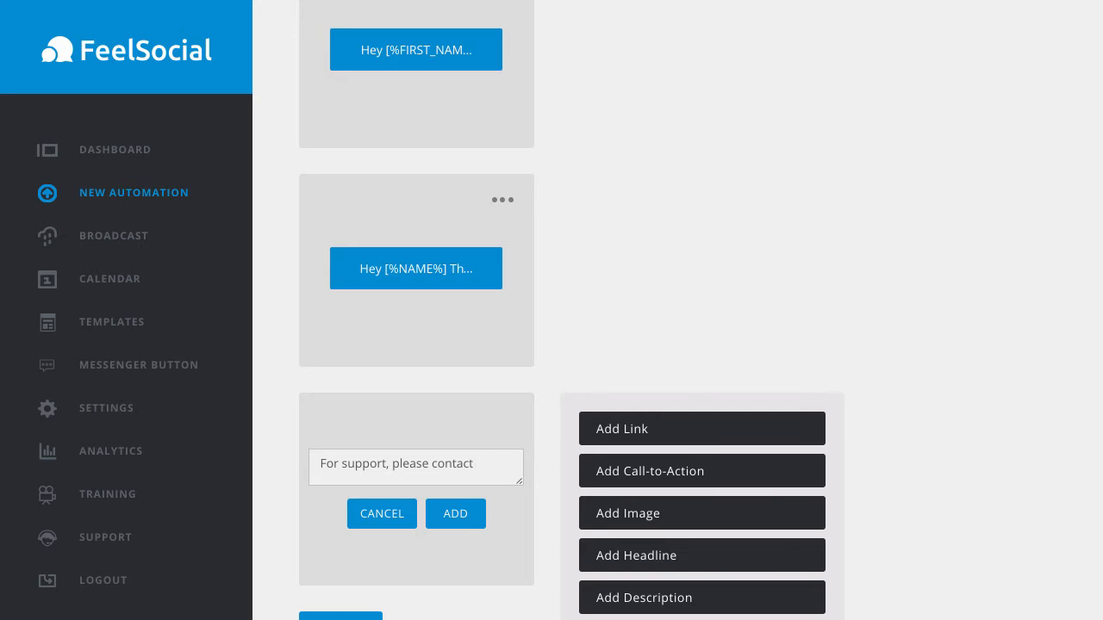
type("contact us at the l")
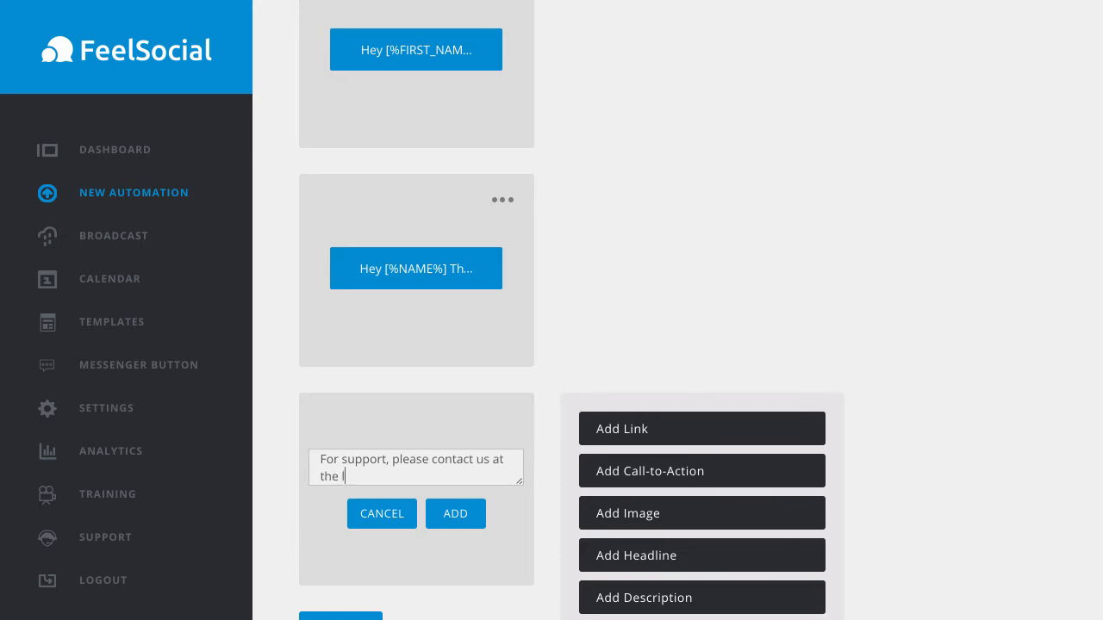
type("ink below")
key("Return")
key("Return")
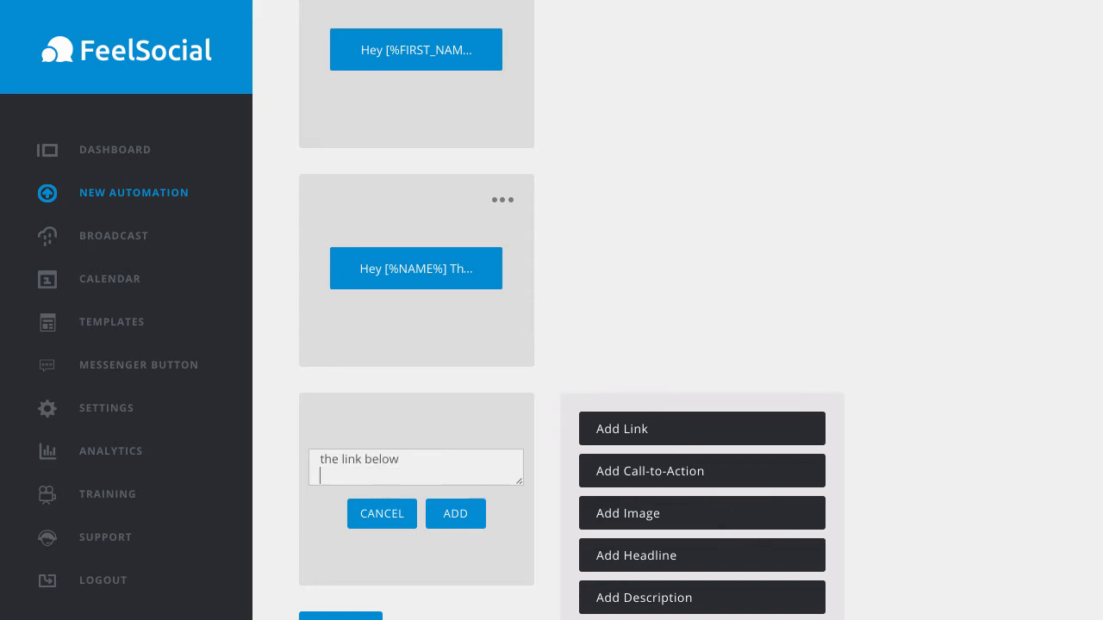
left_click(656, 431)
left_click(635, 473)
type("http")
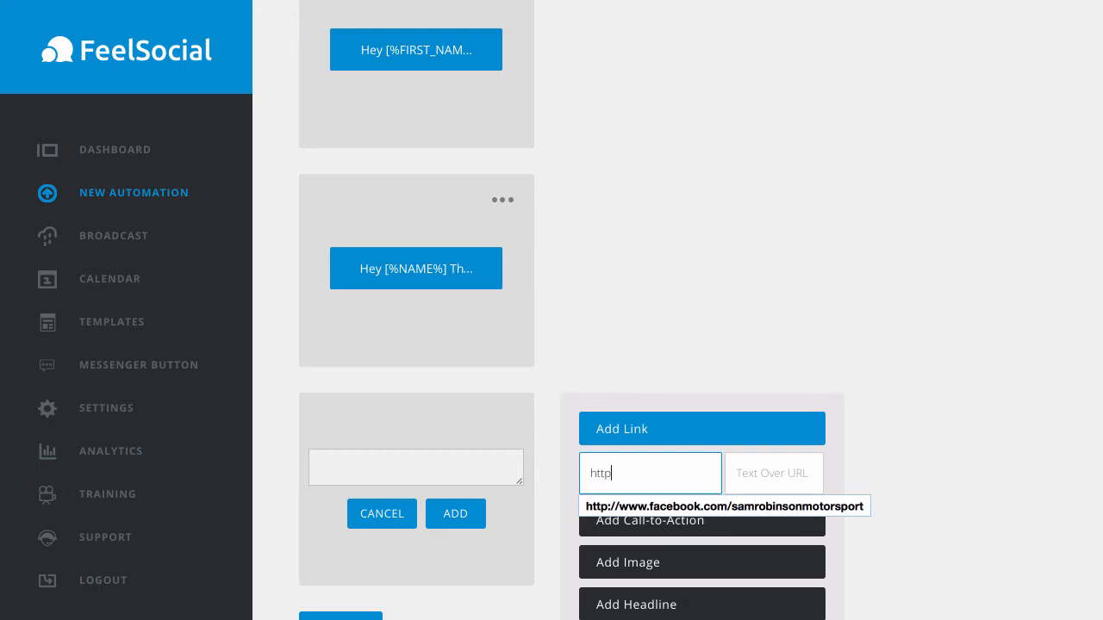
type("://smpte")
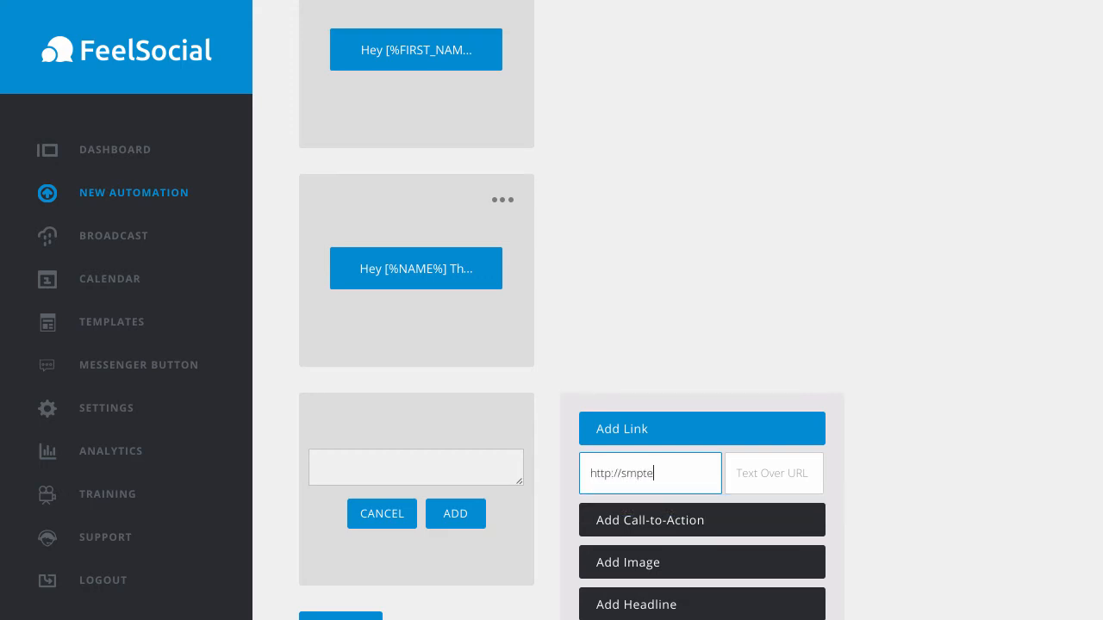
type("chnology.zendesk.com")
key("Tab")
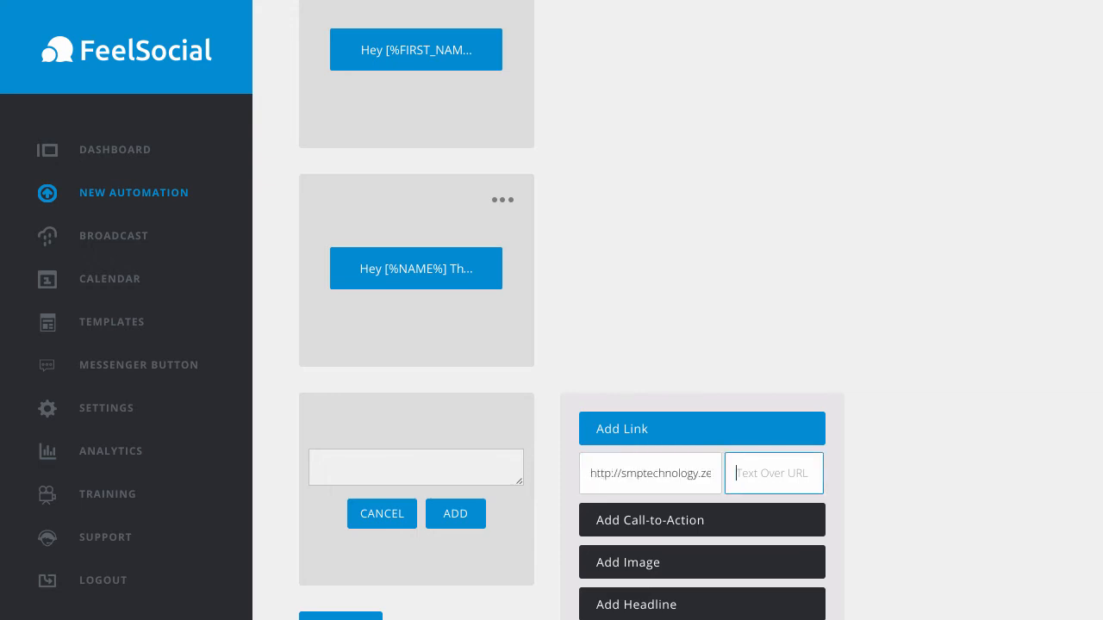
type("Cont")
type("act Us Here")
Attach the image Profile Pic.png to the third message, leave its headline and description empty, and add the message to the campaign
scroll(768, 443, "down", 1)
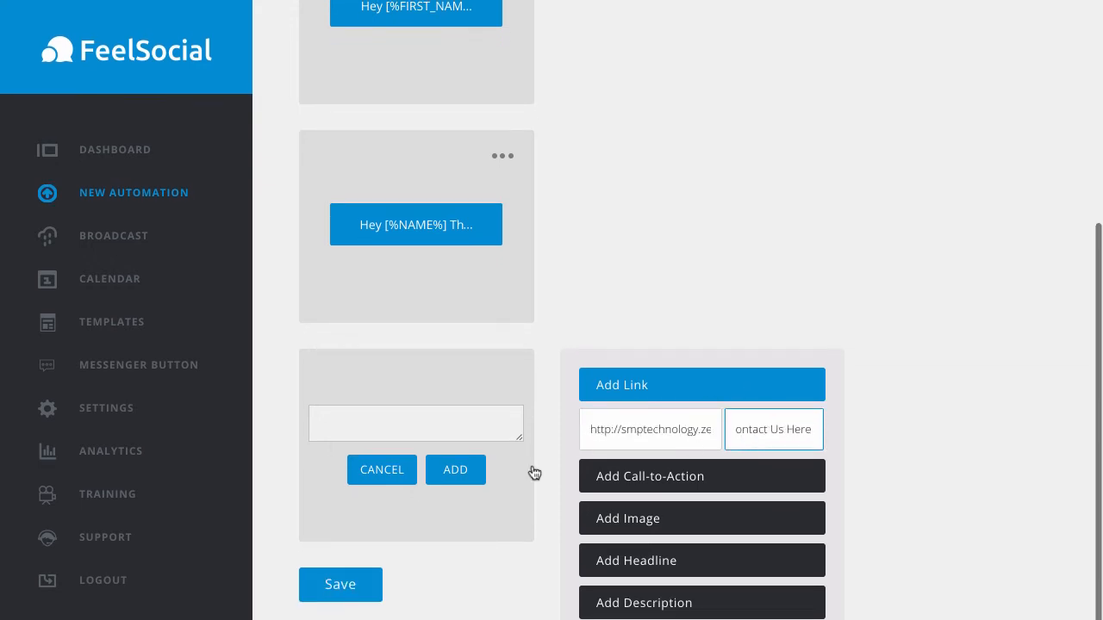
left_click(653, 519)
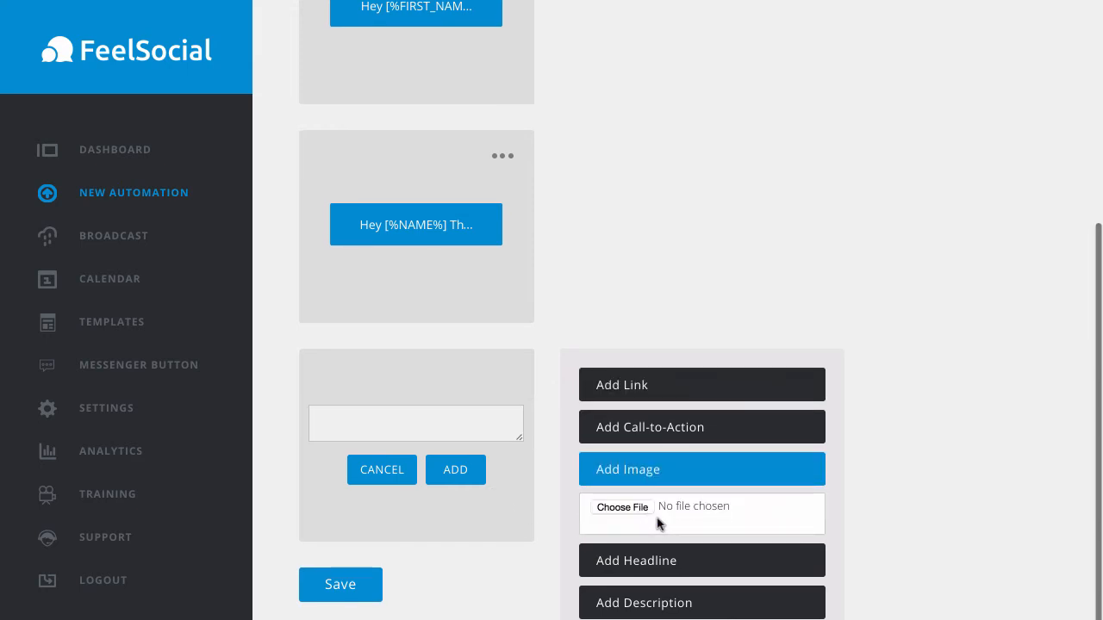
left_click(642, 507)
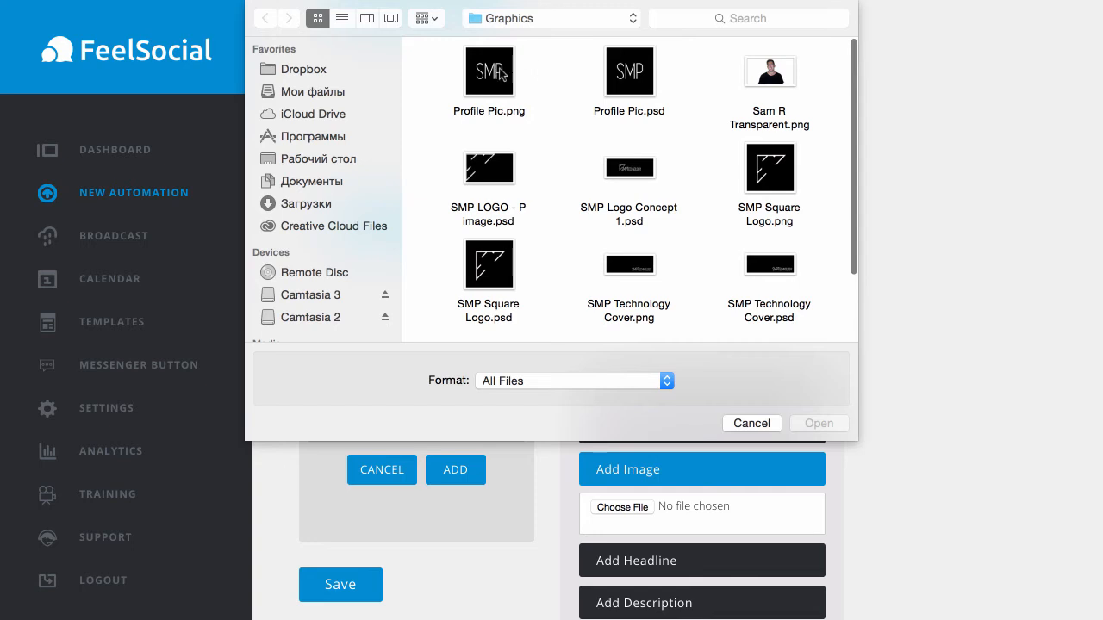
double_click(500, 74)
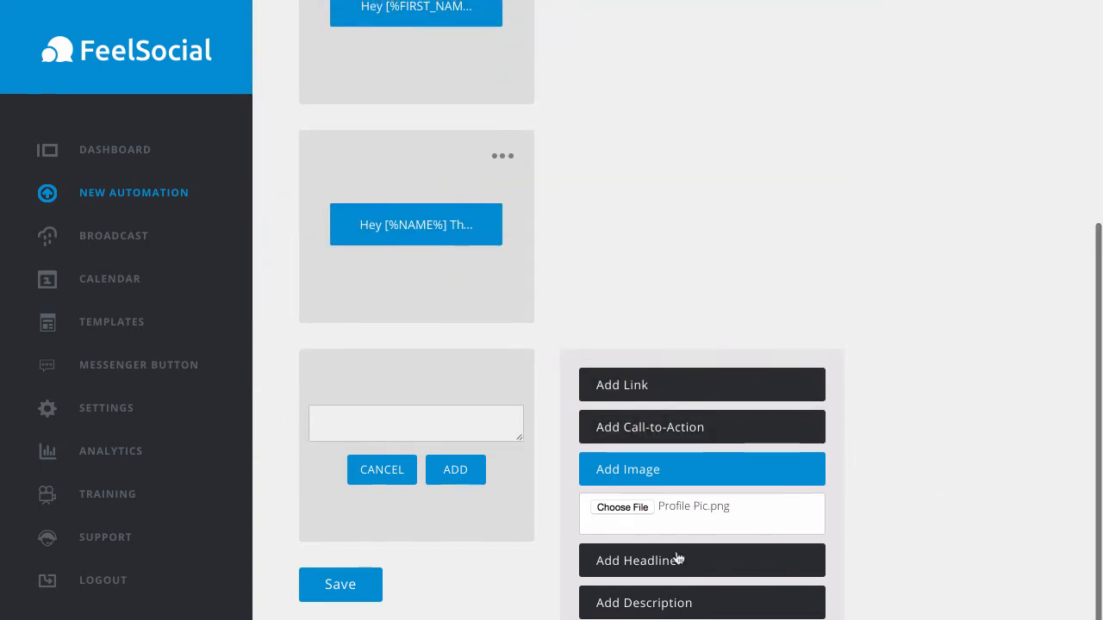
left_click(664, 602)
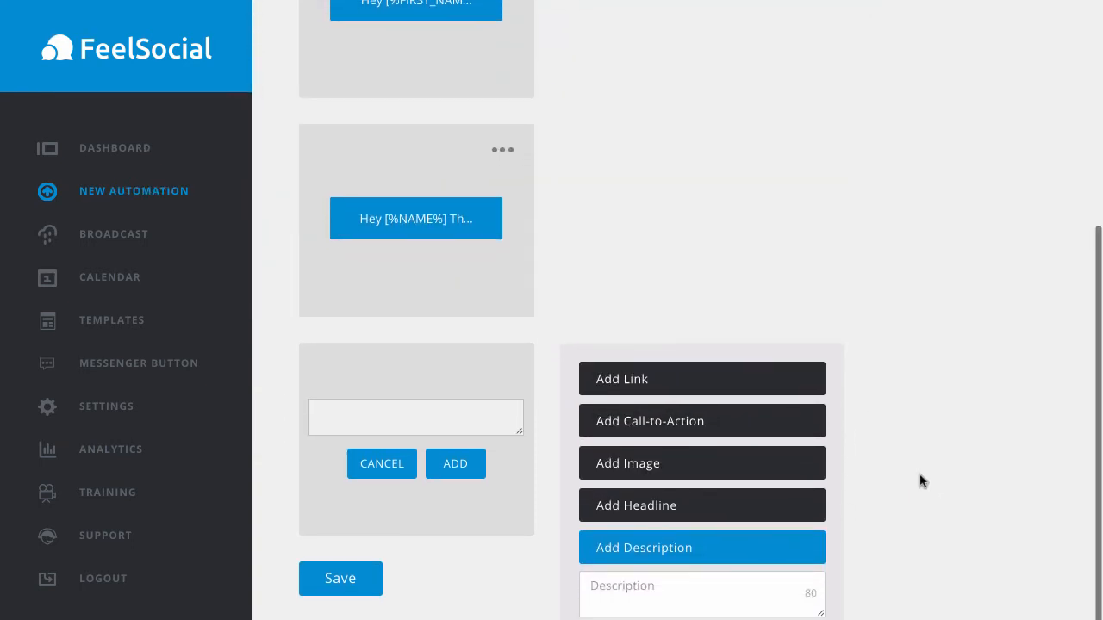
left_click(669, 509)
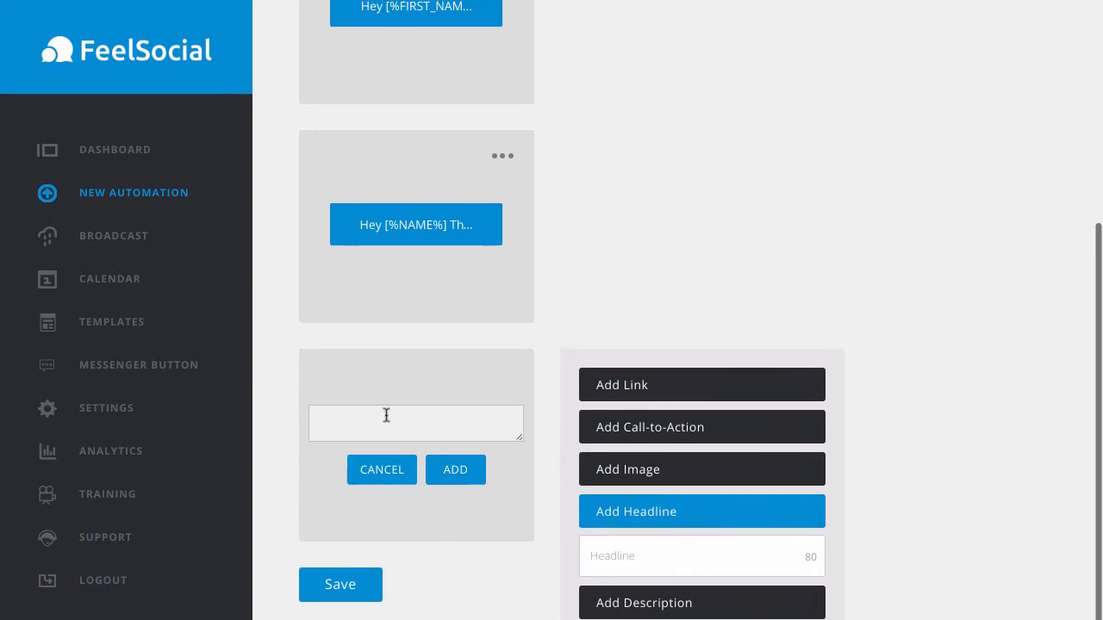
left_click(451, 470)
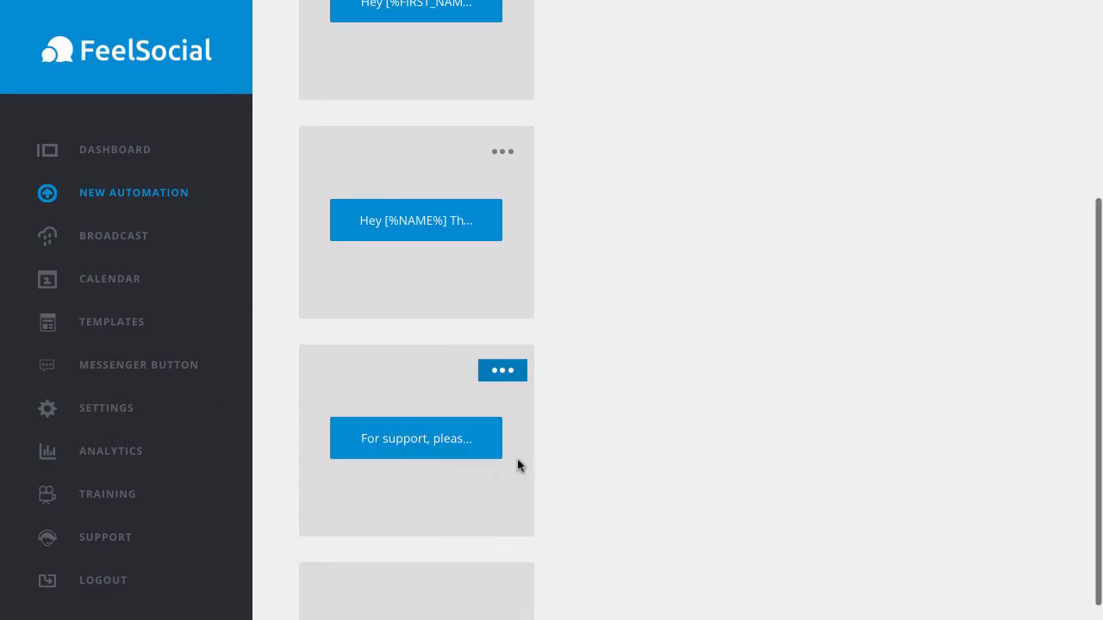
scroll(534, 457, "down", 2)
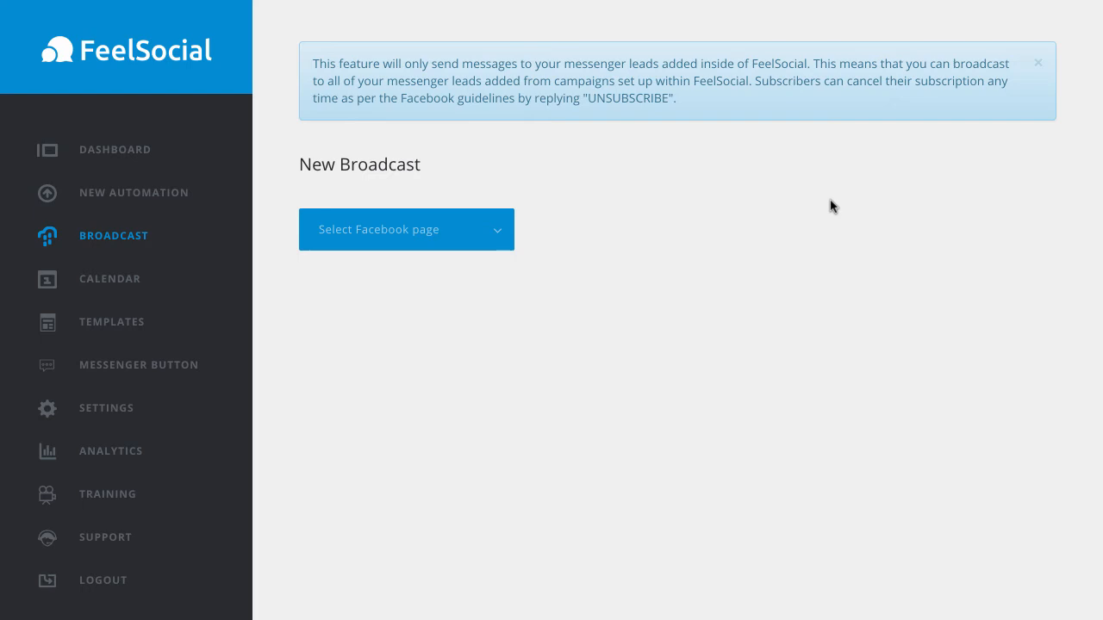
Select the SMP Technology page for a new broadcast and name the broadcast "InstaPilot Test"
left_click(482, 236)
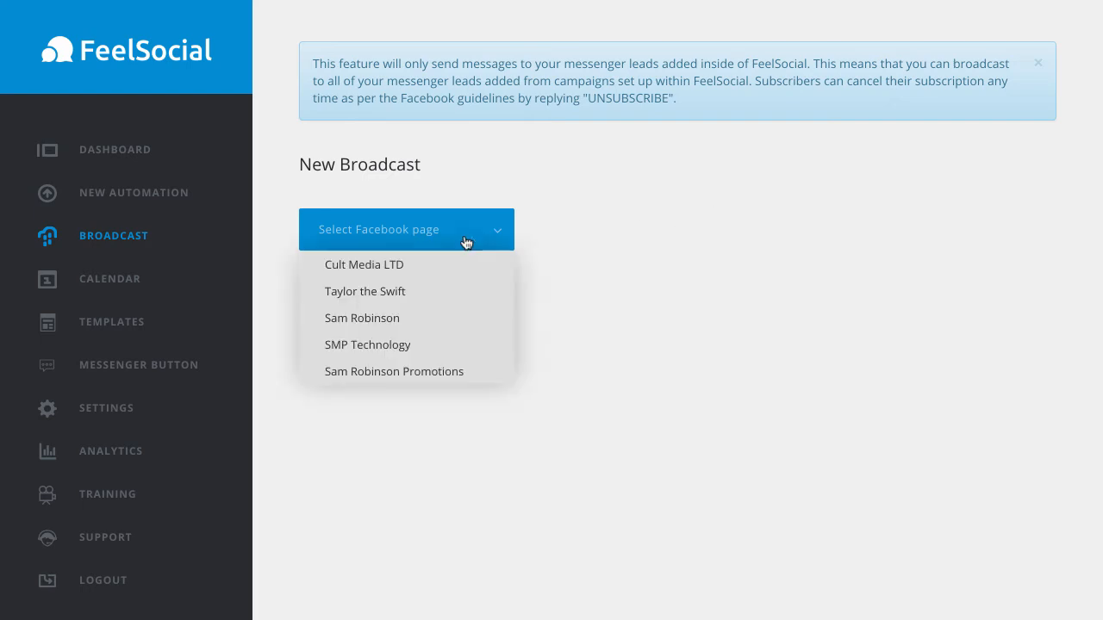
left_click(361, 346)
left_click(448, 349)
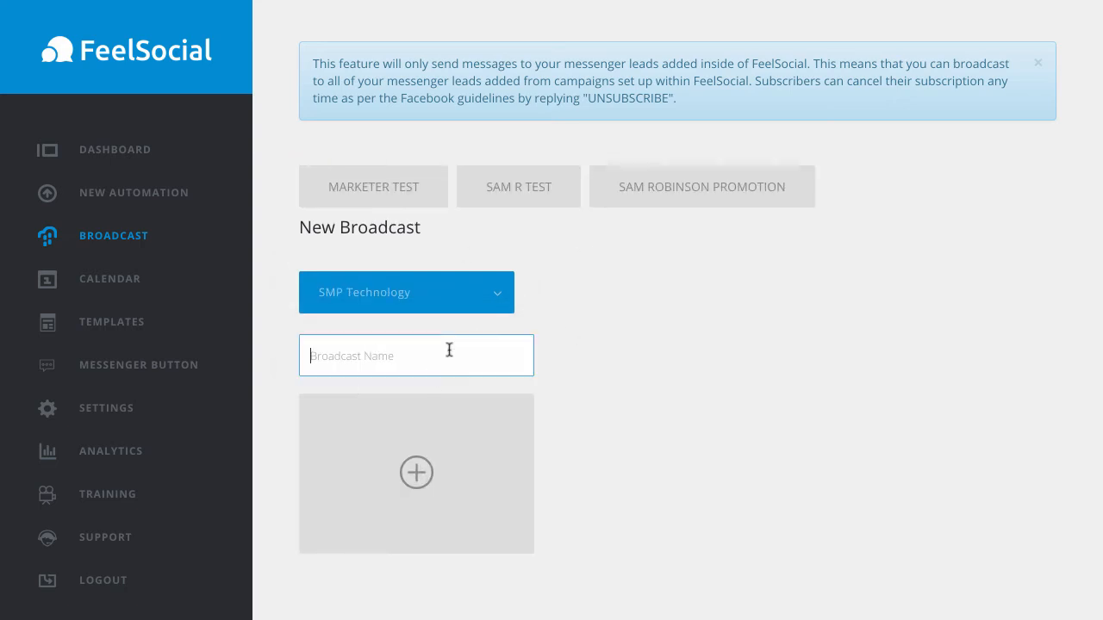
type("Insta")
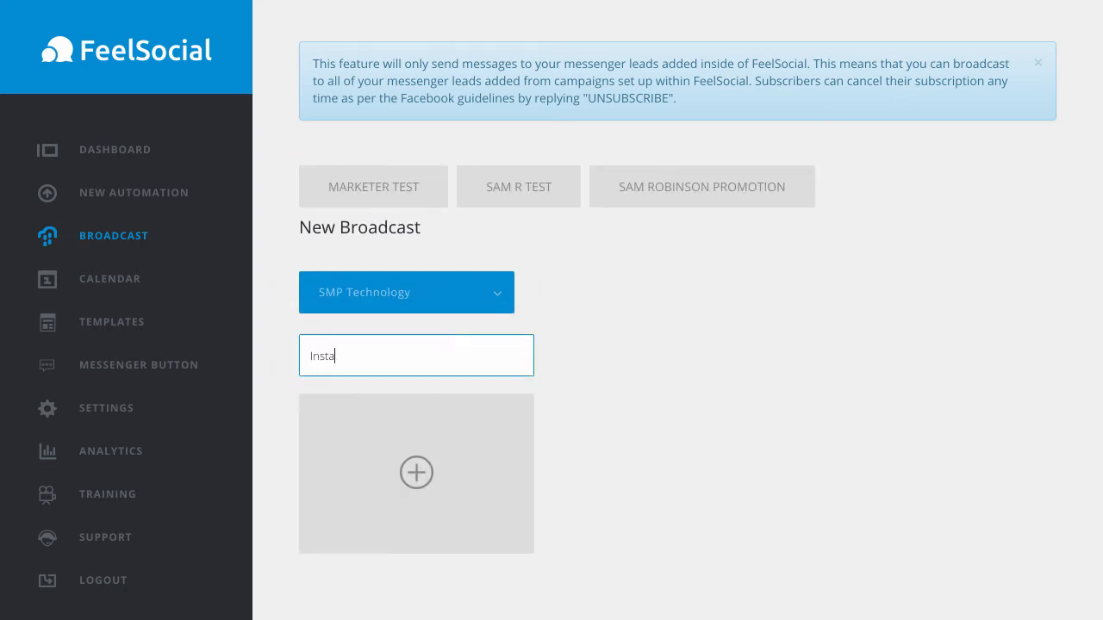
type("Pilot Test")
Create the broadcast's custom message with the greeting "Hey" and open the list of dynamic variables
left_click(435, 467)
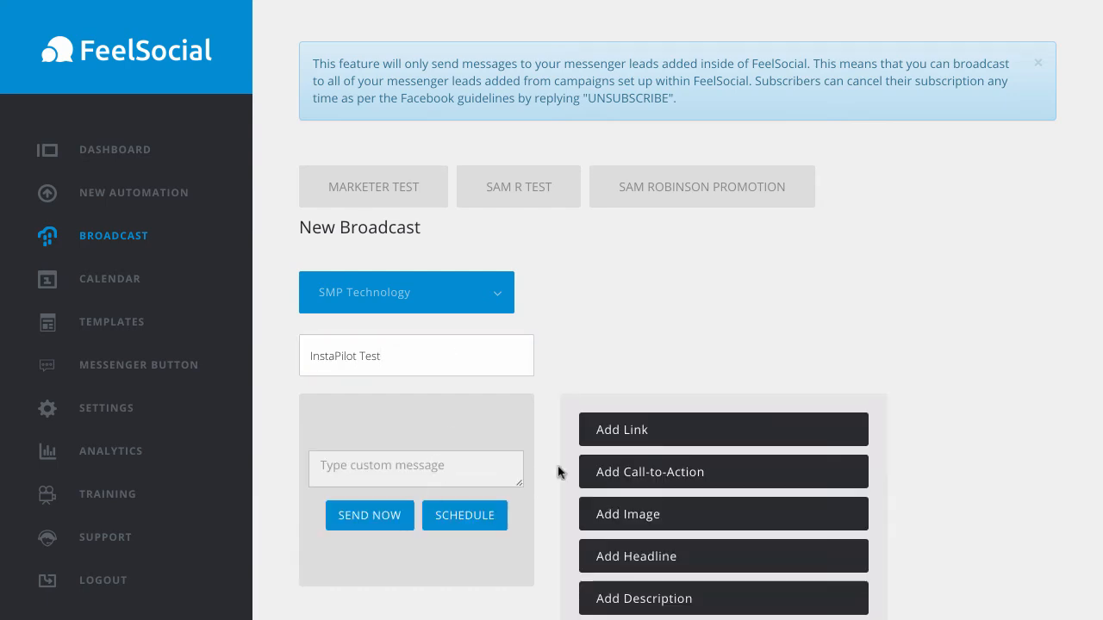
left_click(415, 471)
type("Hey")
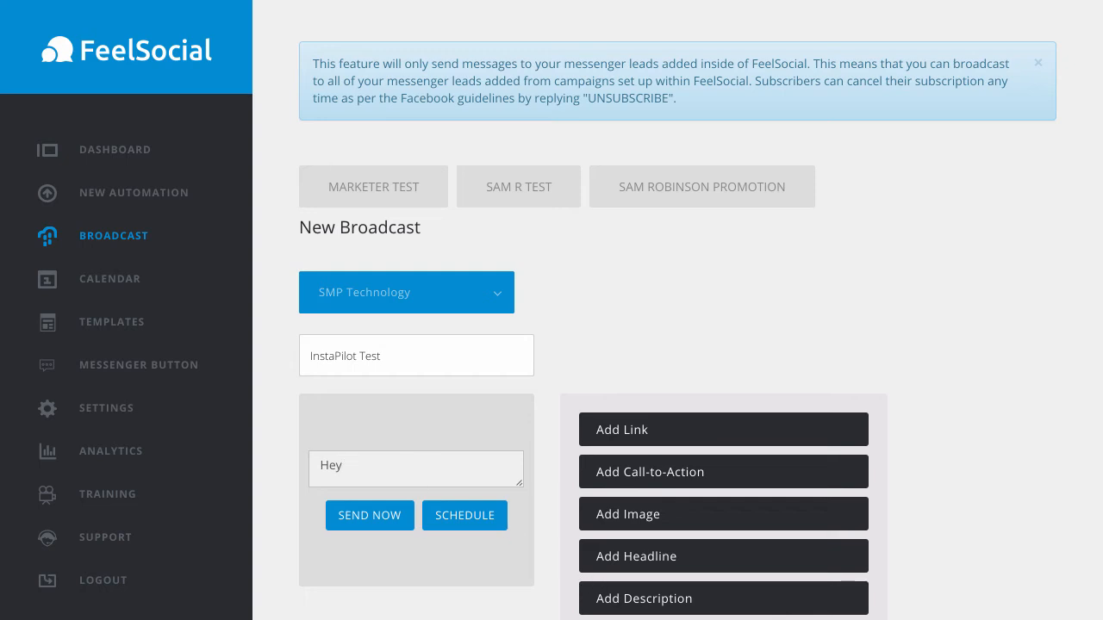
scroll(1016, 514, "down", 3)
left_click(779, 520)
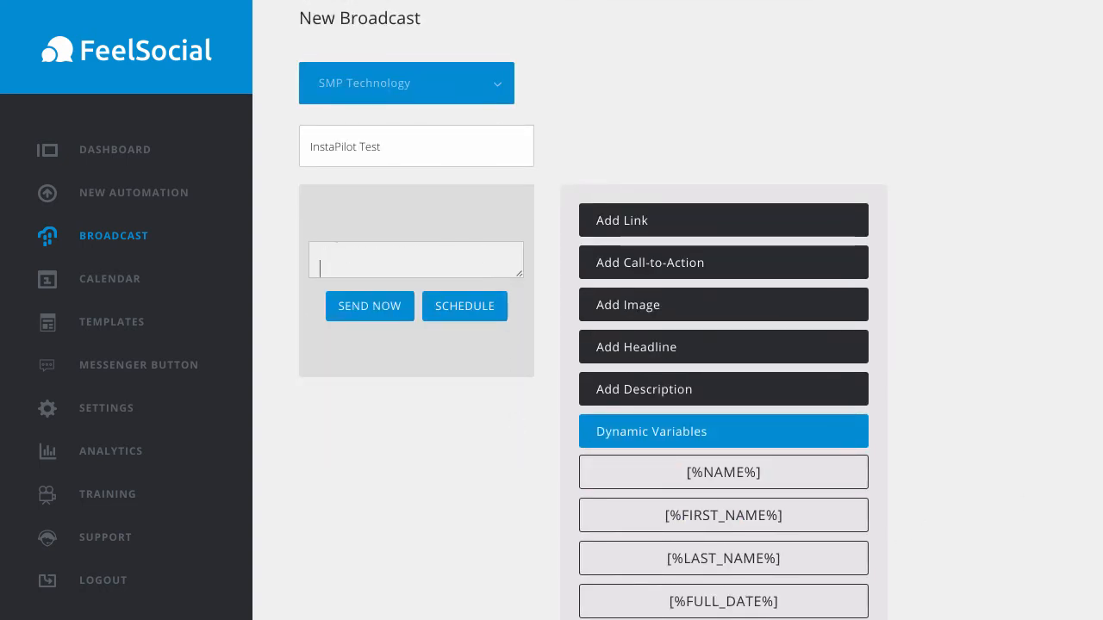
Under the greeting, write "Did you know we launched a new Instagram software this week. Check it out at"
type("Did you know we")
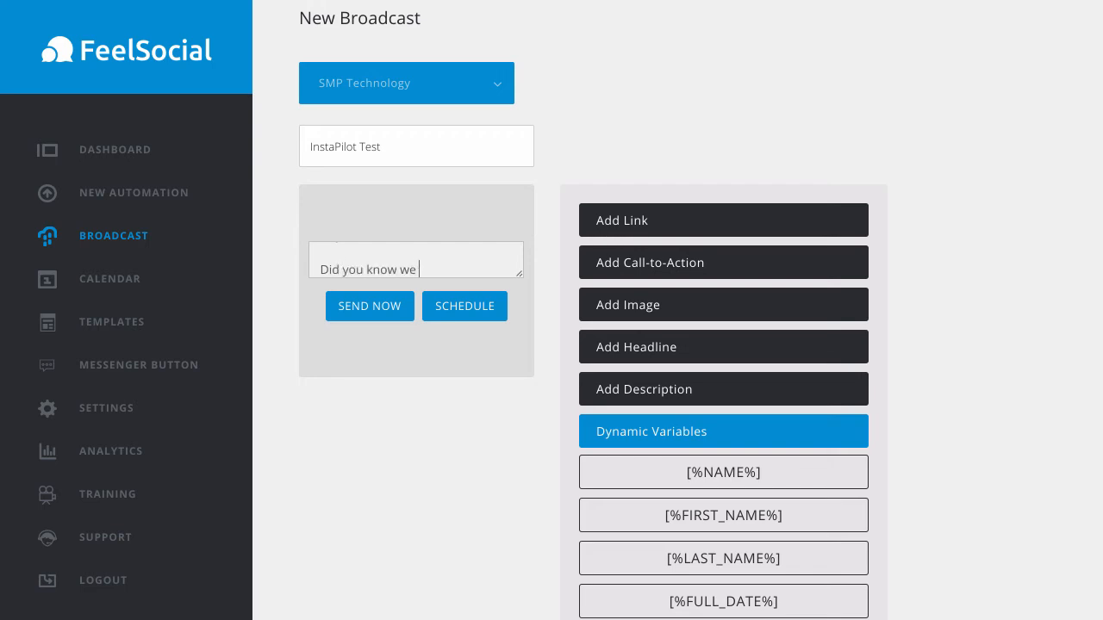
type(" launched a new Instagram ")
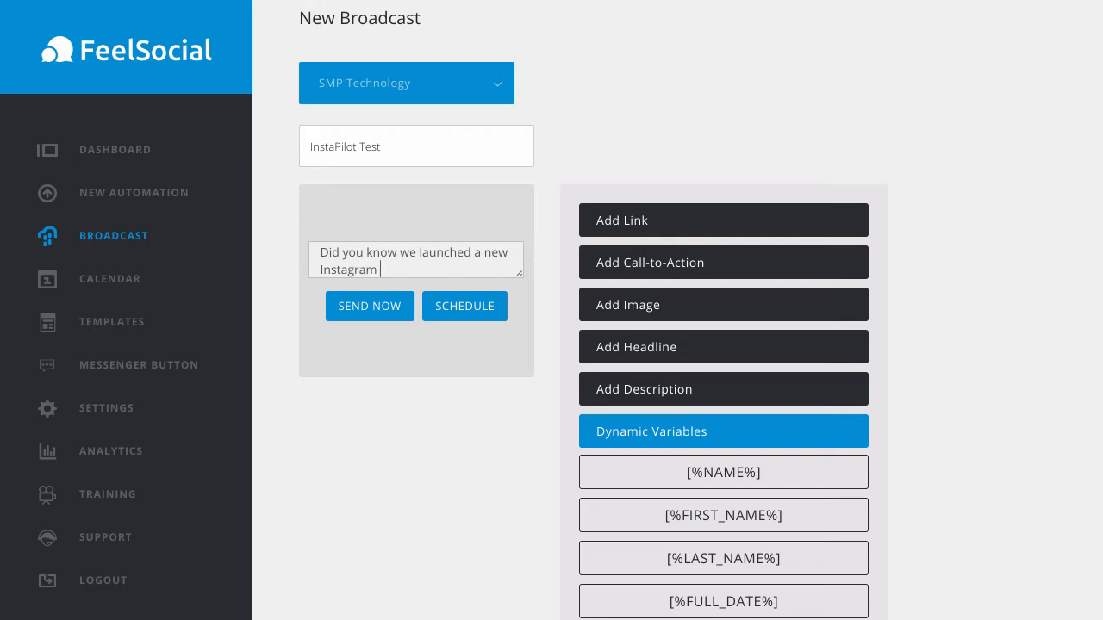
type("software this week. Chec")
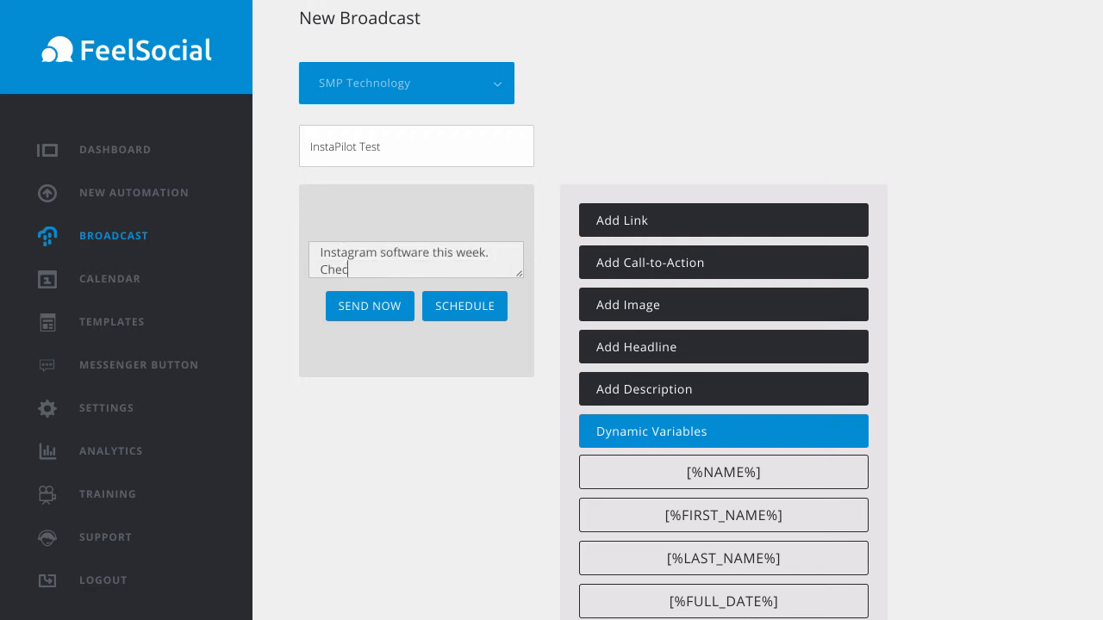
type("k it out at")
left_click(614, 231)
left_click(664, 421)
type("http")
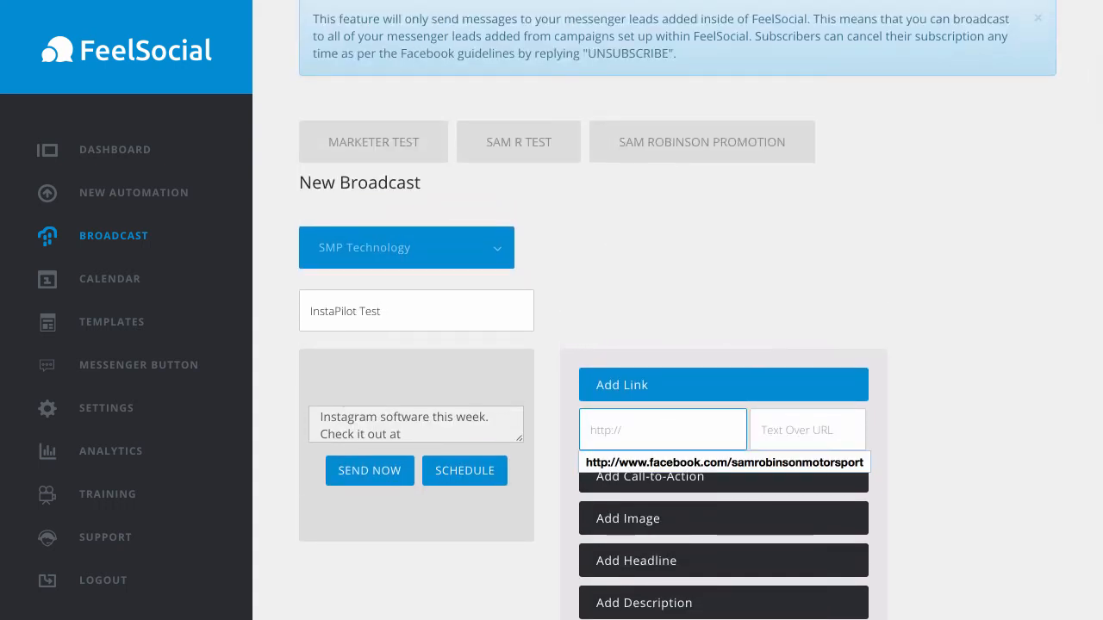
type("://instapilota")
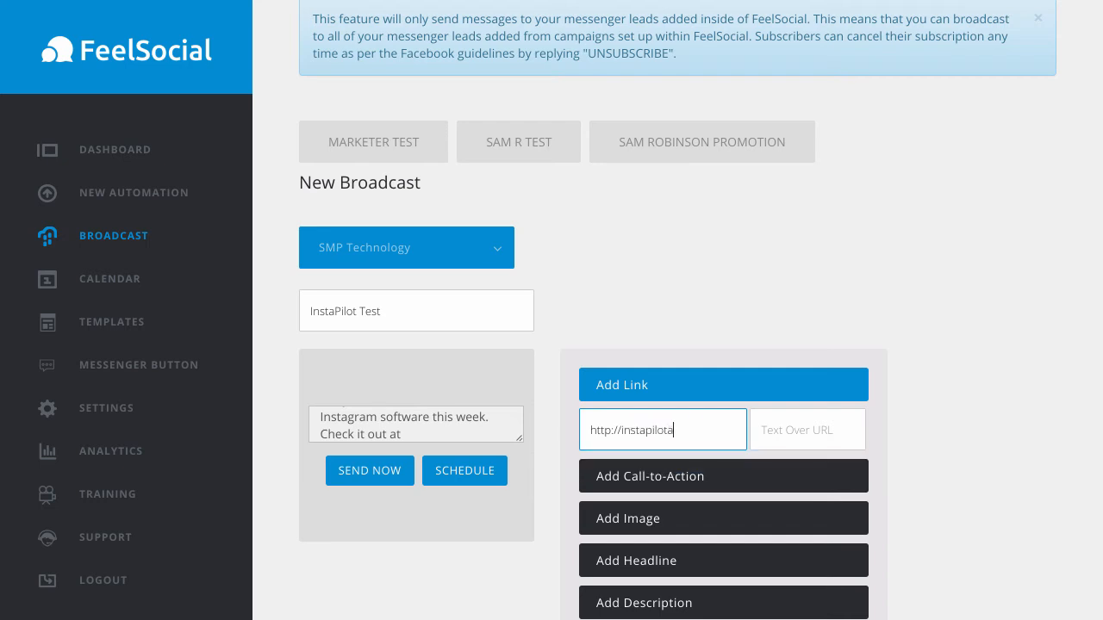
type("pp.com")
left_click(781, 429)
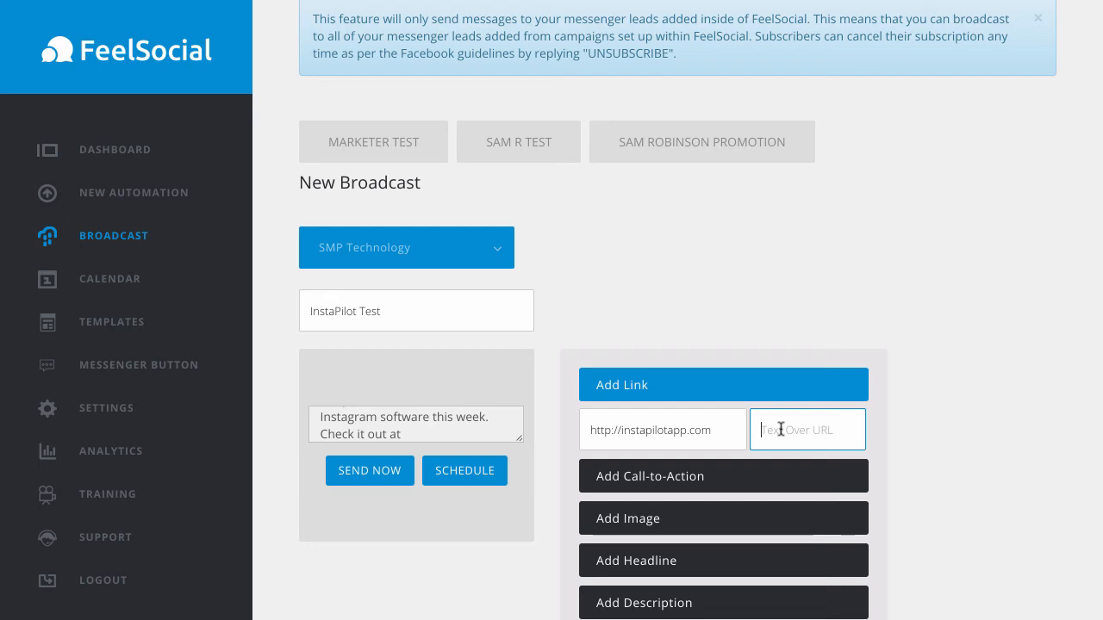
type("See InstaP")
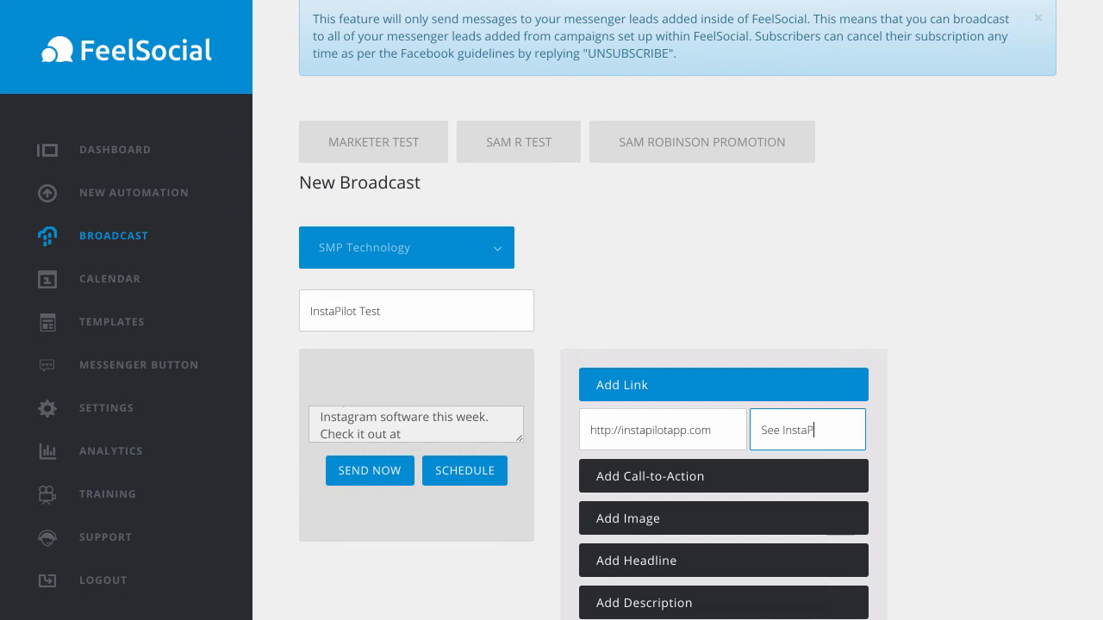
type("ilot Here")
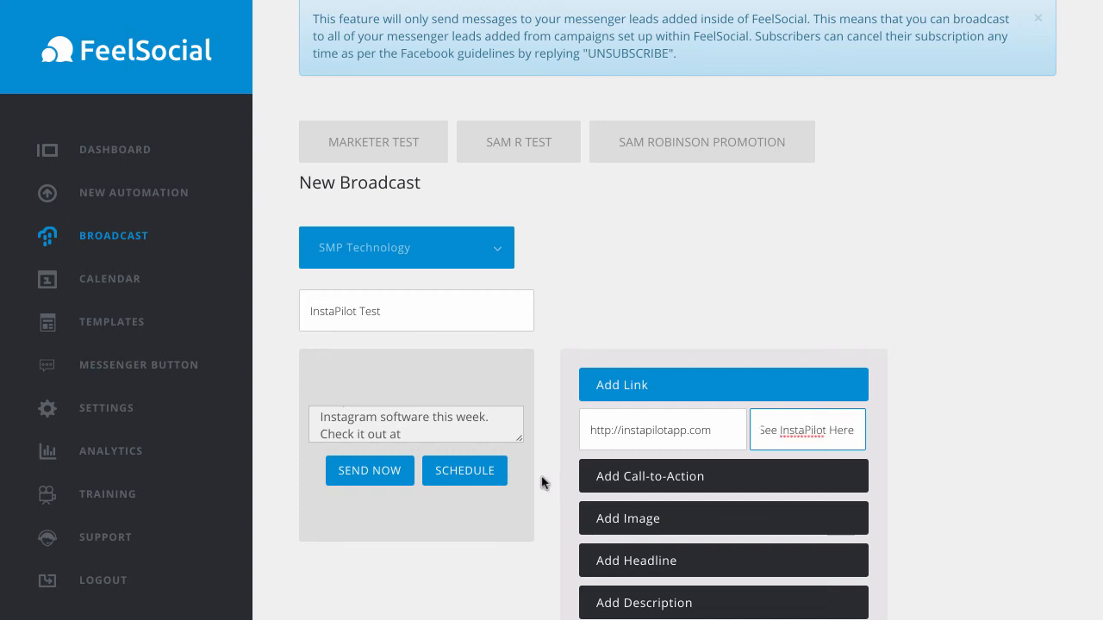
Examine the broadcast's scheduling options for audience, date and time without scheduling it
scroll(438, 470, "up", 1)
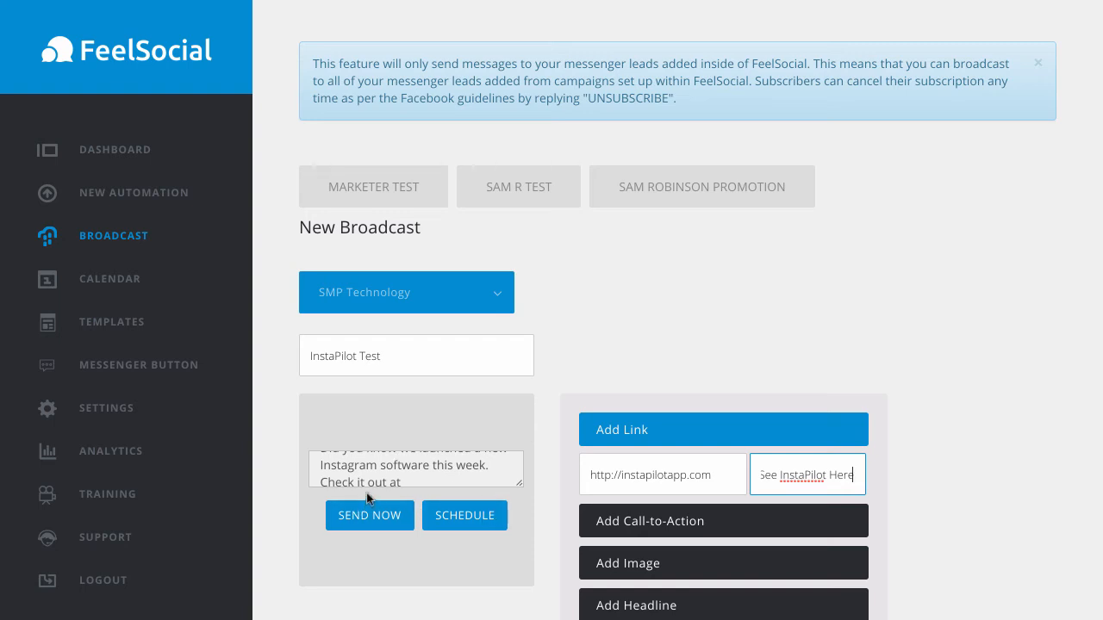
left_click(473, 524)
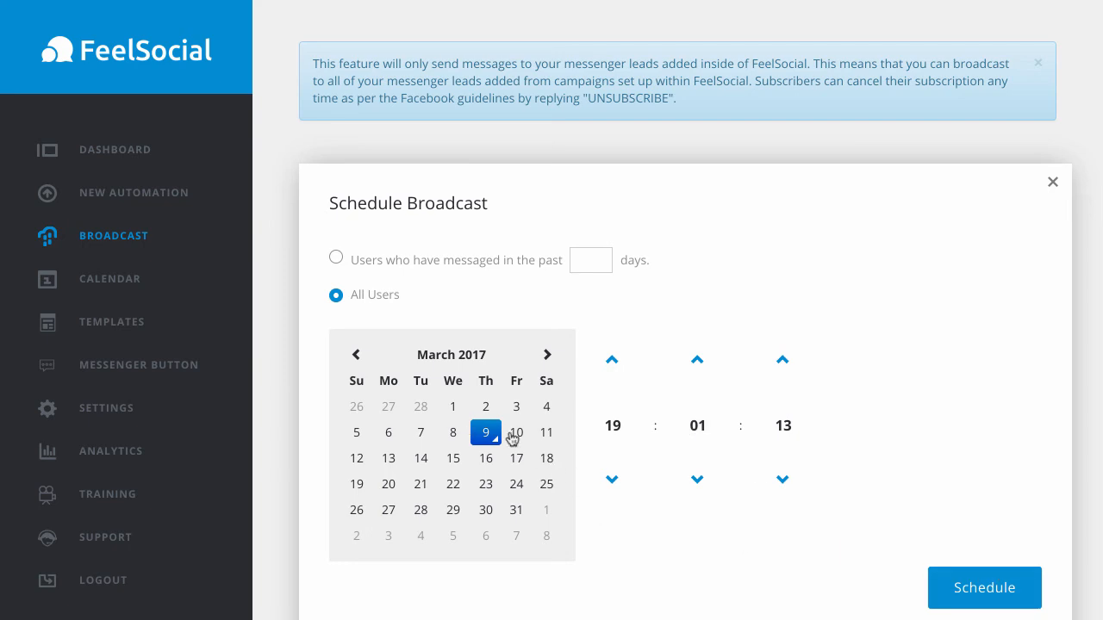
left_click(1052, 181)
Send the "InstaPilot Test" broadcast immediately and dismiss the notification
left_click(392, 521)
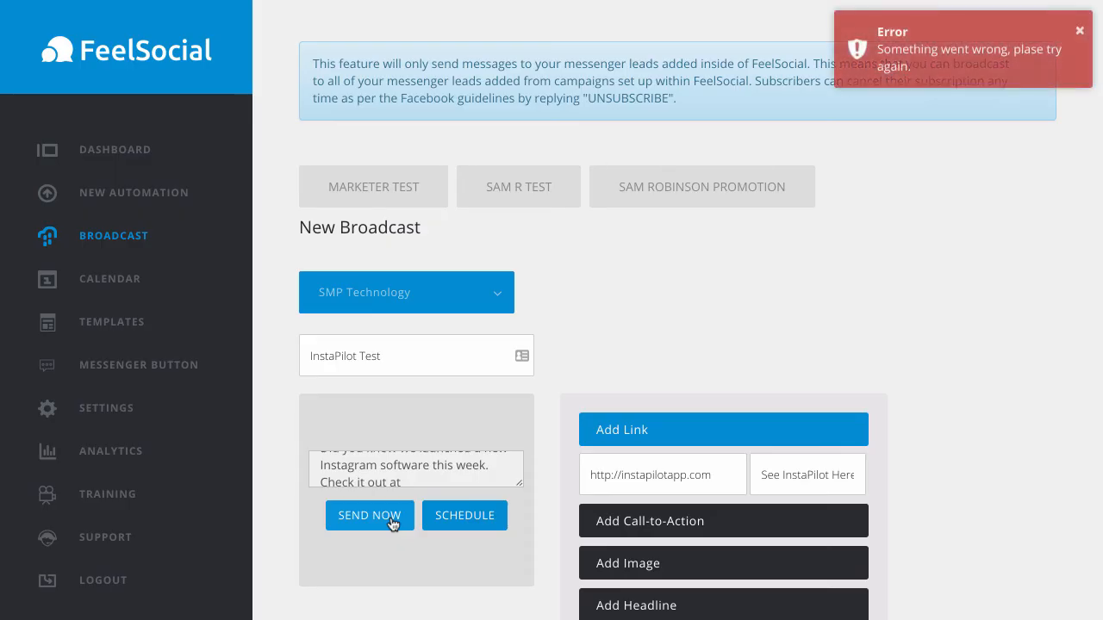
left_click(1080, 35)
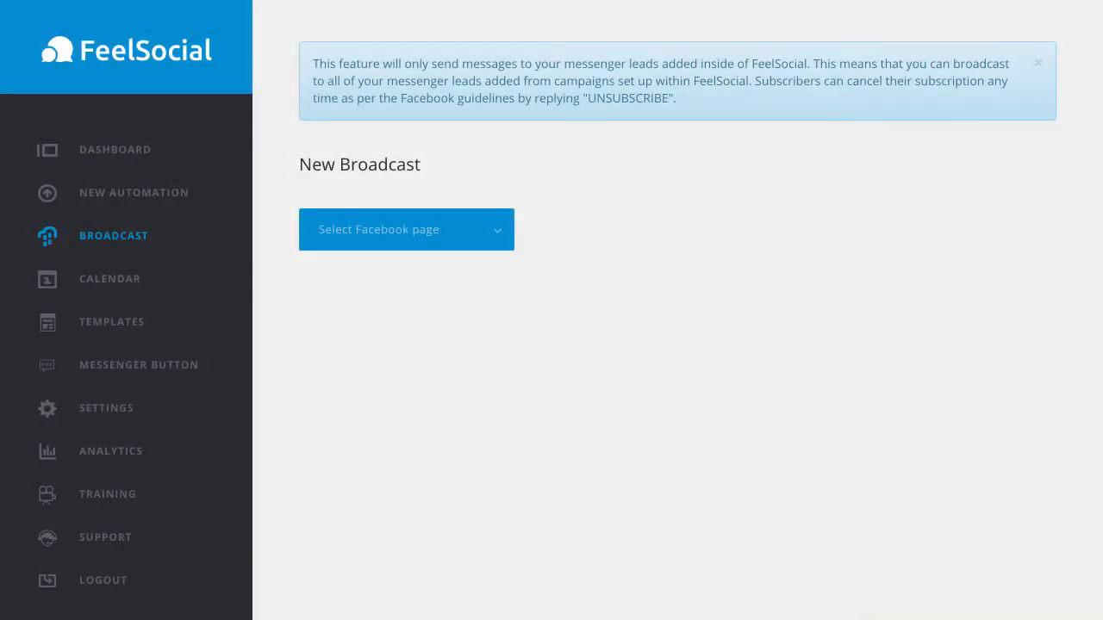
Switch to Firefox, check the broadcast in the SMP Technology chat, and test its "See InstaPilot Here" link
left_click(808, 619)
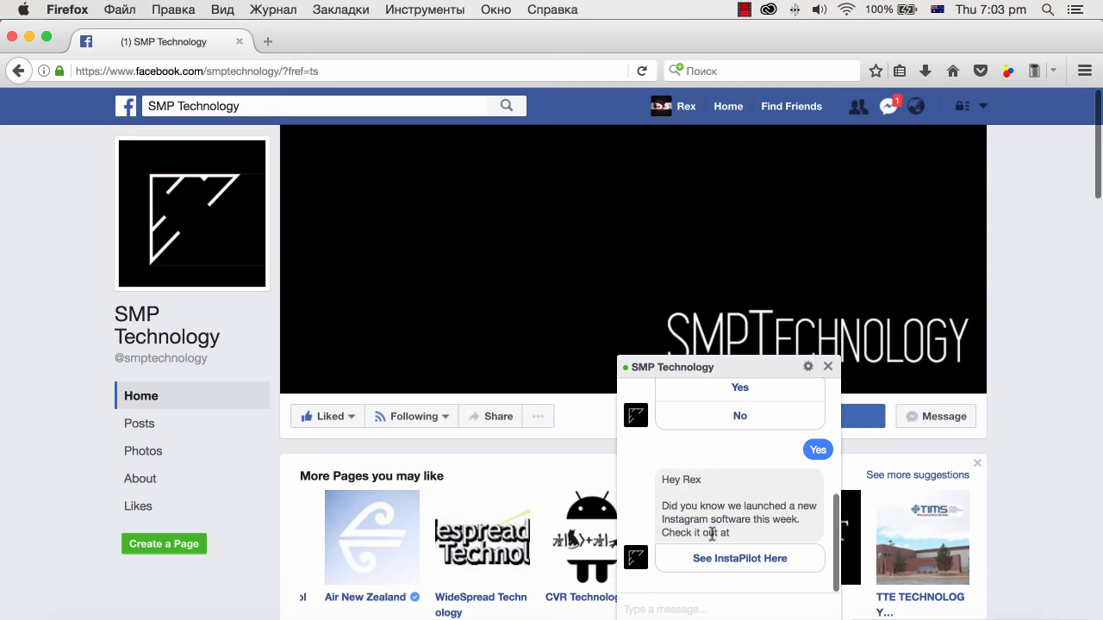
left_click(731, 560)
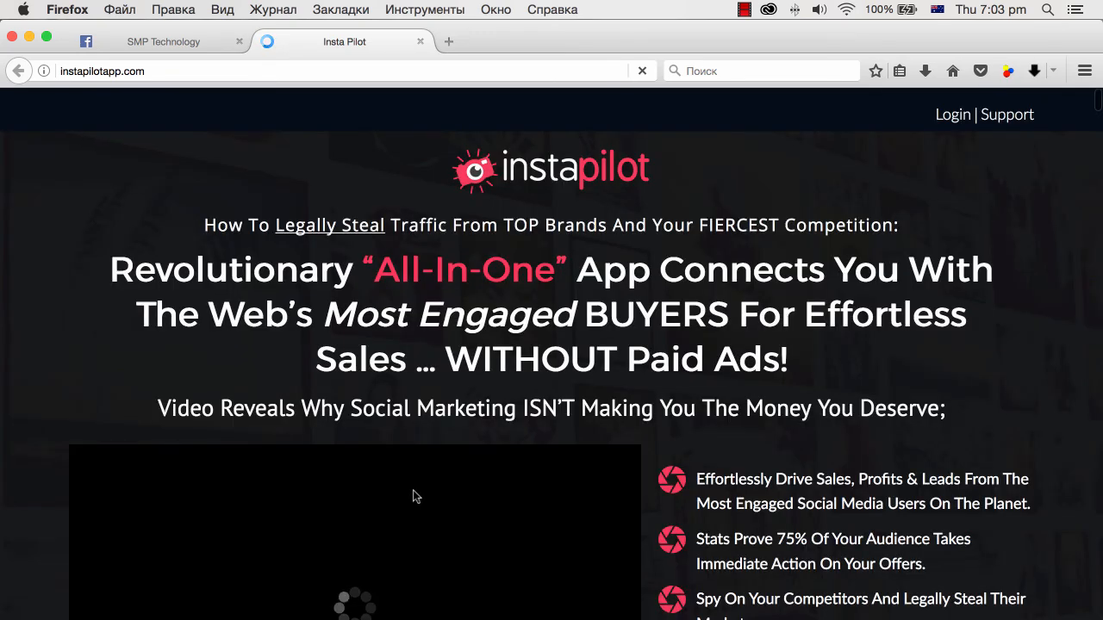
left_click(421, 42)
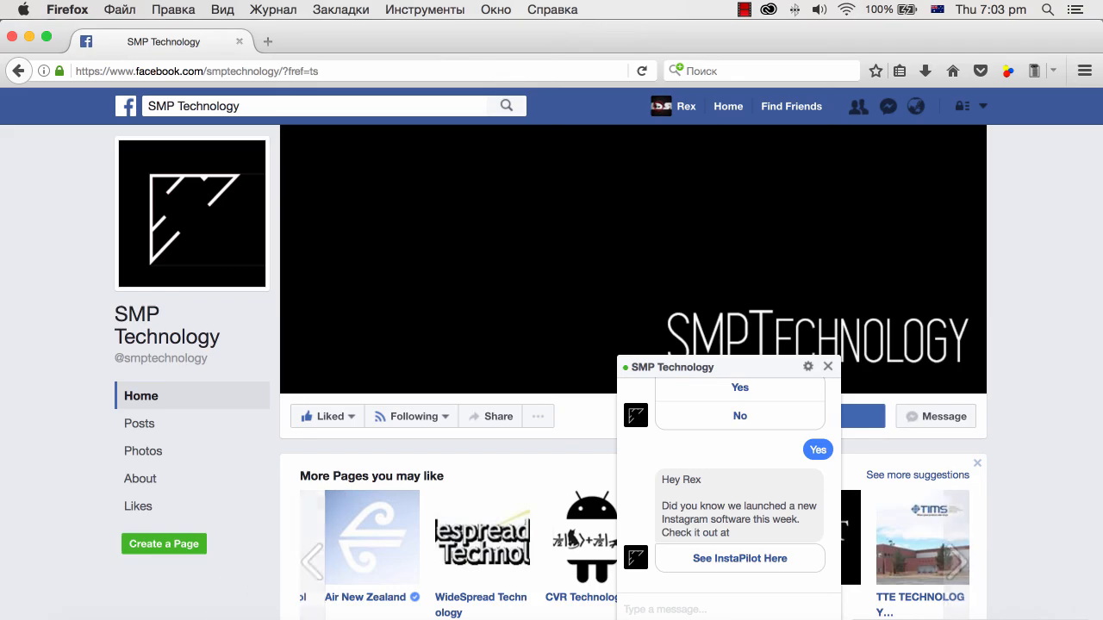
Switch back to FeelSocial and review the sent broadcasts in the Broadcast Calendar
left_click(126, 619)
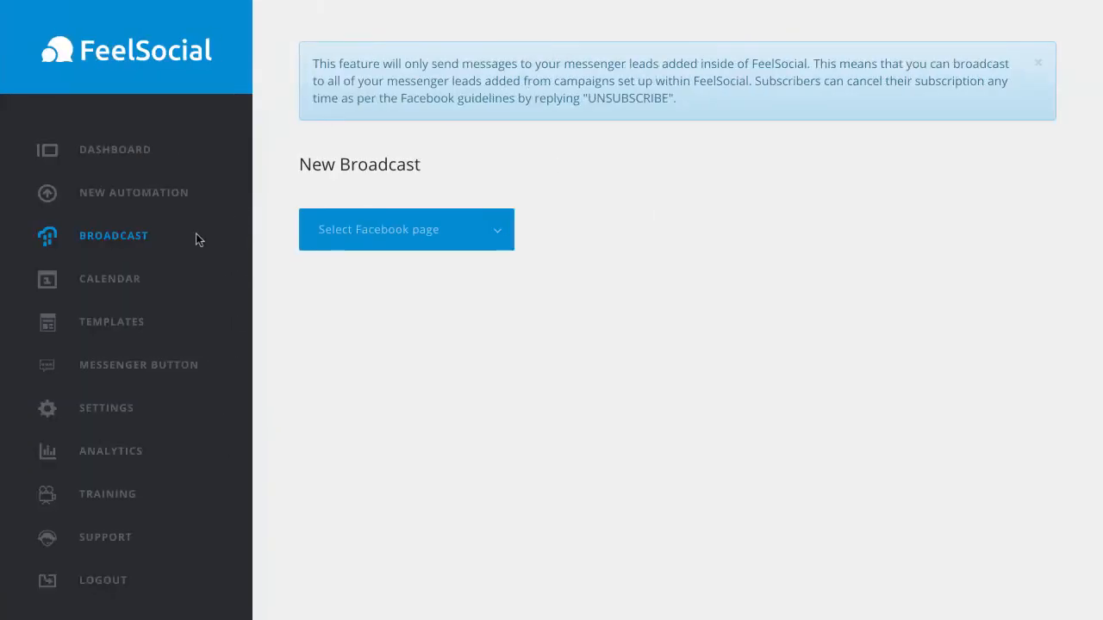
left_click(129, 287)
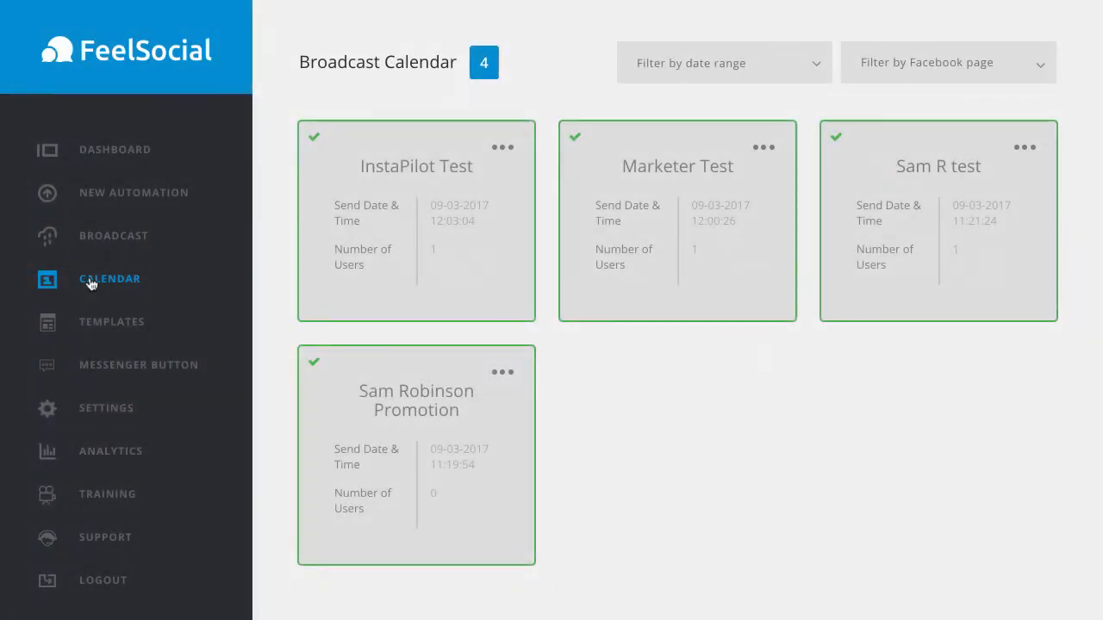
left_click(480, 373)
Examine the custom message options in a new automation for the Taylor the Swift page, and return to the campaign dashboard without saving
left_click(179, 203)
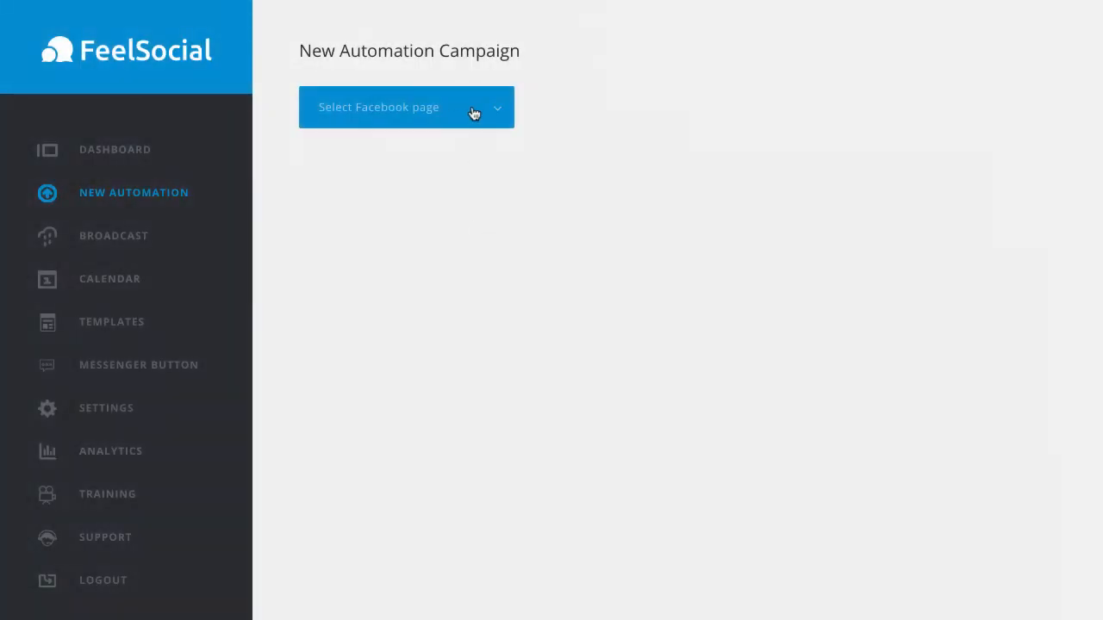
left_click(497, 118)
left_click(353, 177)
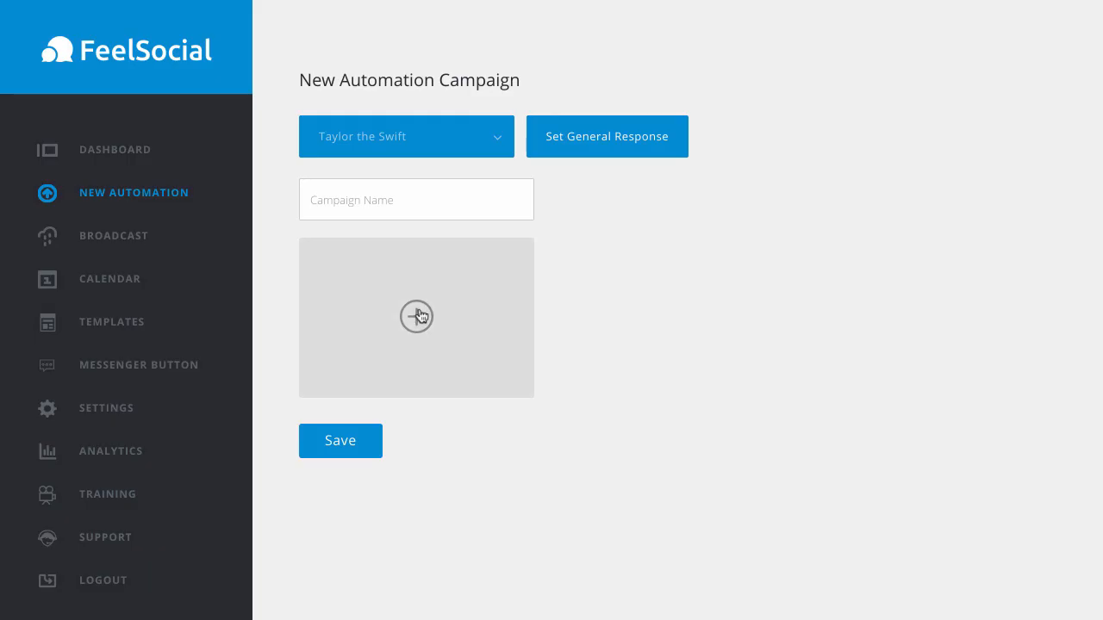
left_click(414, 315)
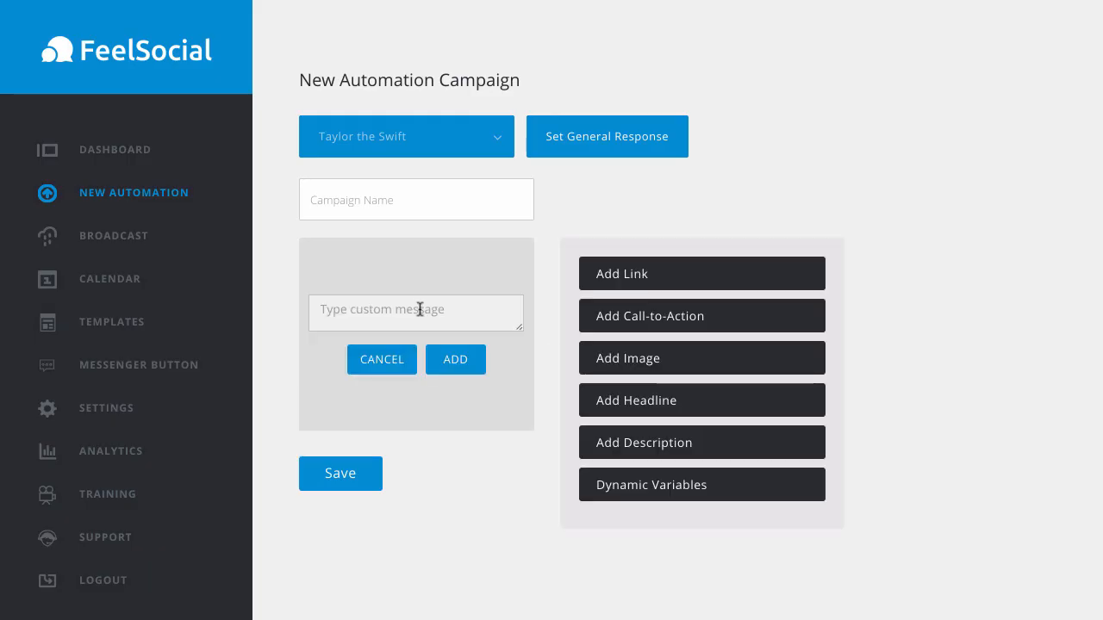
left_click(653, 405)
left_click(655, 487)
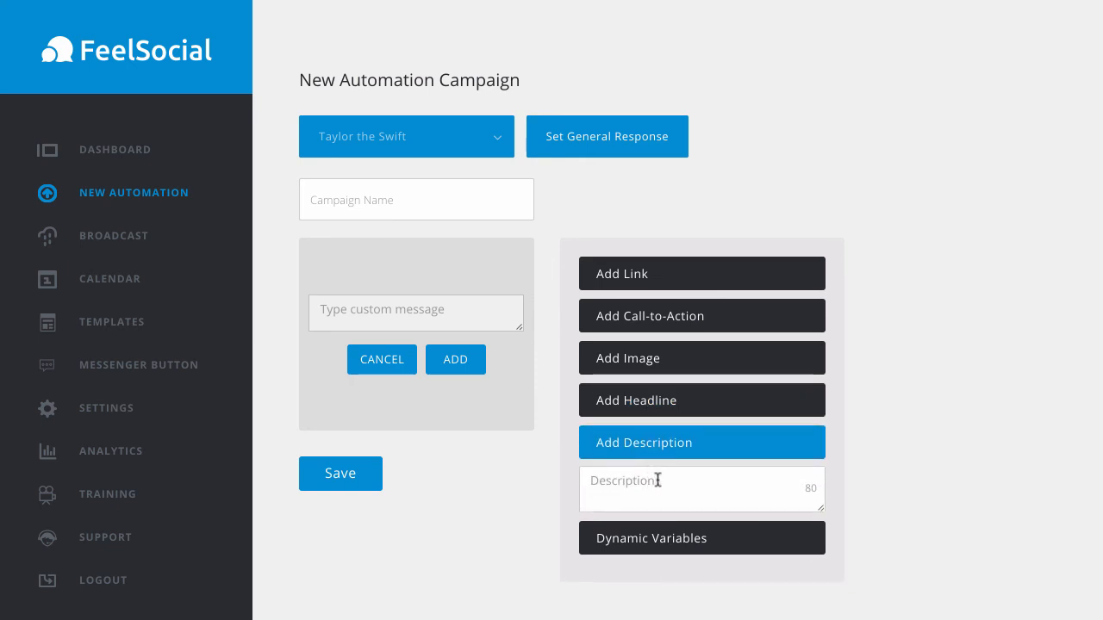
left_click(655, 315)
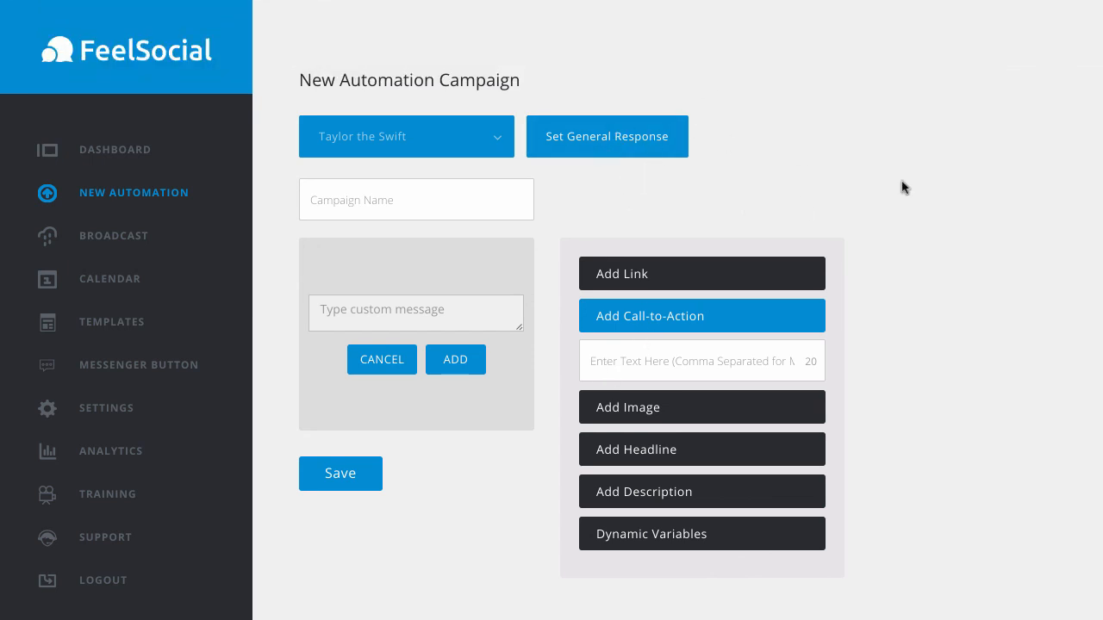
left_click(116, 159)
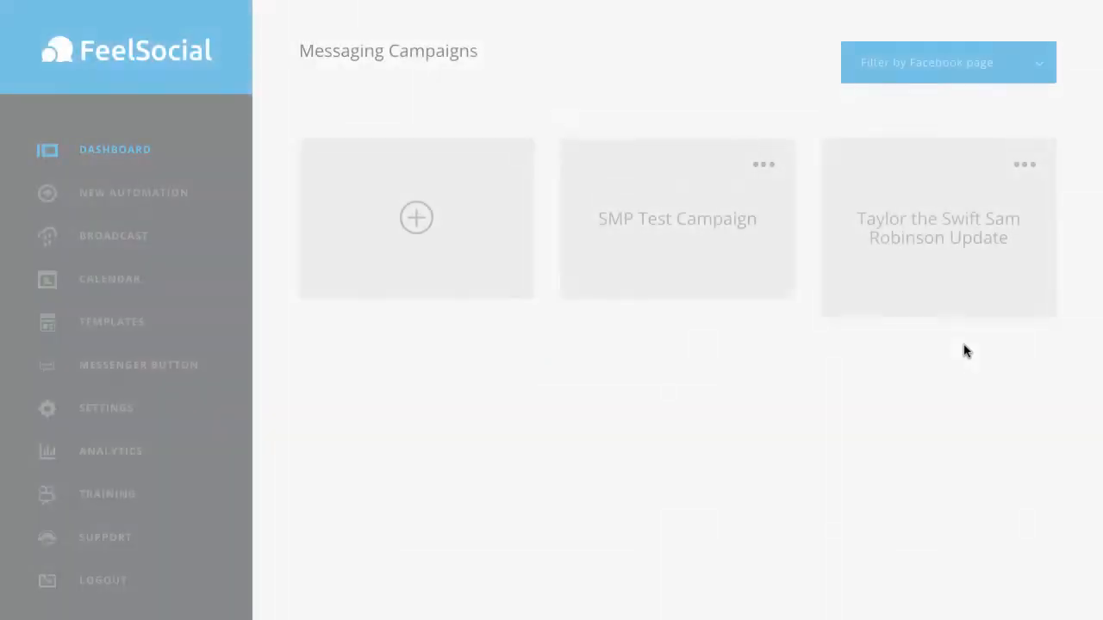